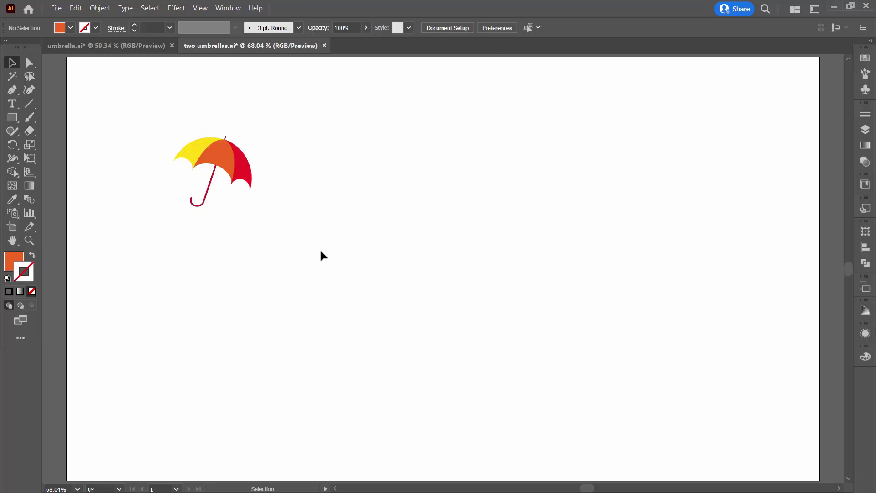
Step: Move the umbrella to the top-left corner and duplicate it downward into a column of five
drag(174, 119, 128, 89)
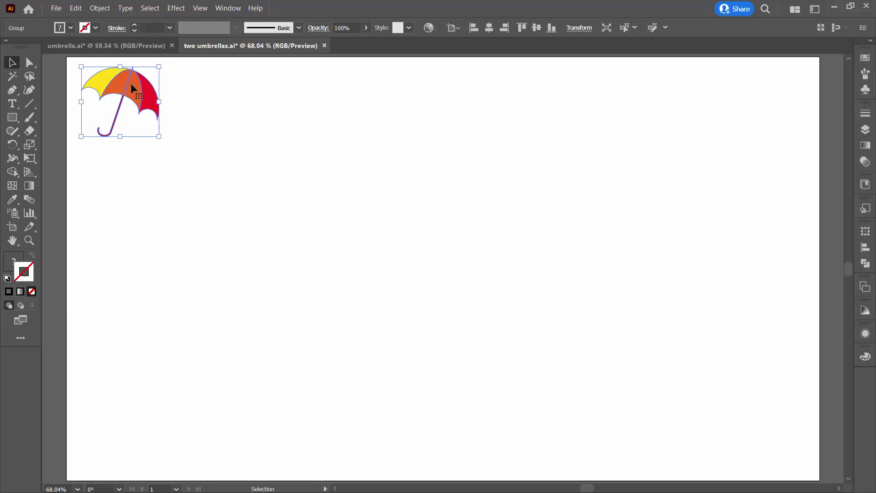
drag(133, 86, 131, 169)
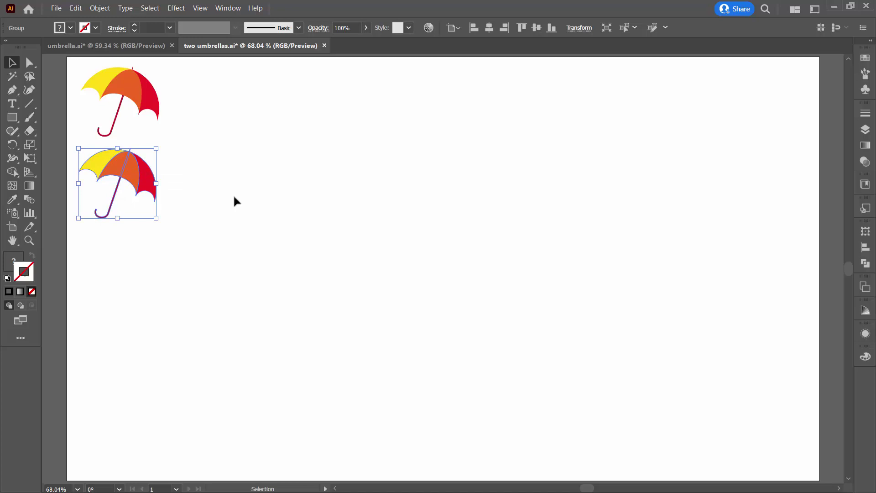
key(ctrl)
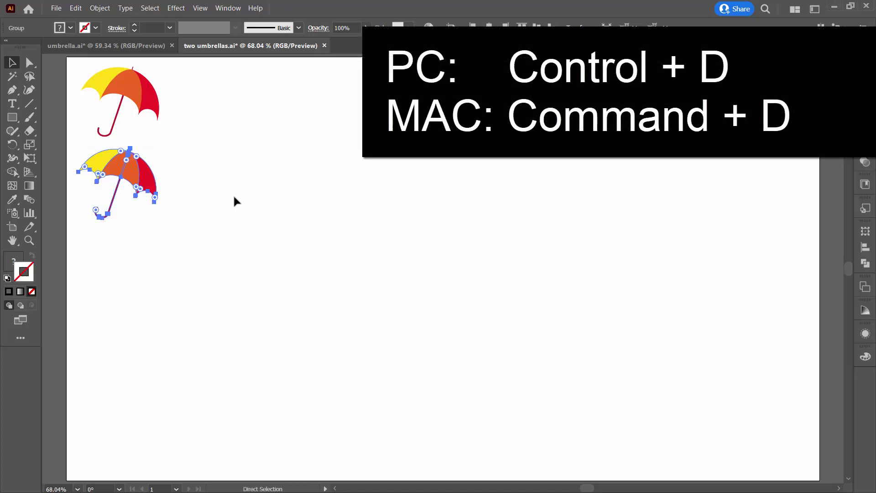
key(ctrl+d)
key(ctrl+d)
key(ctrl+d)
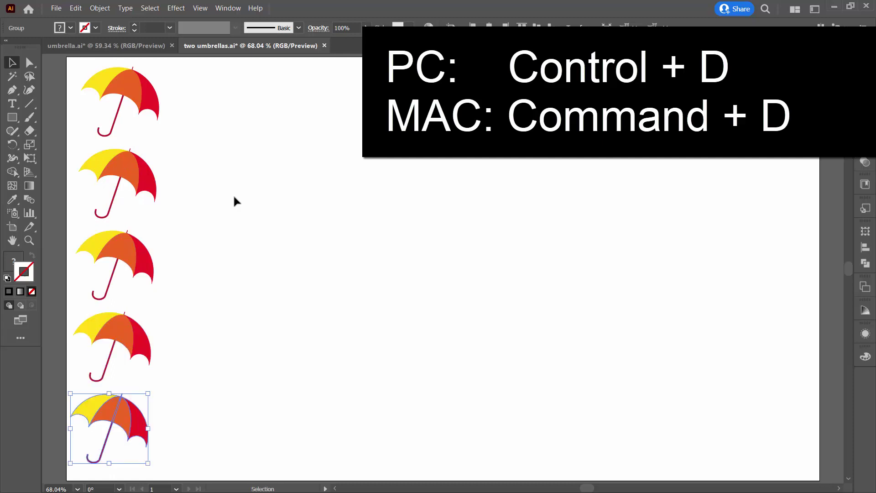
click(238, 199)
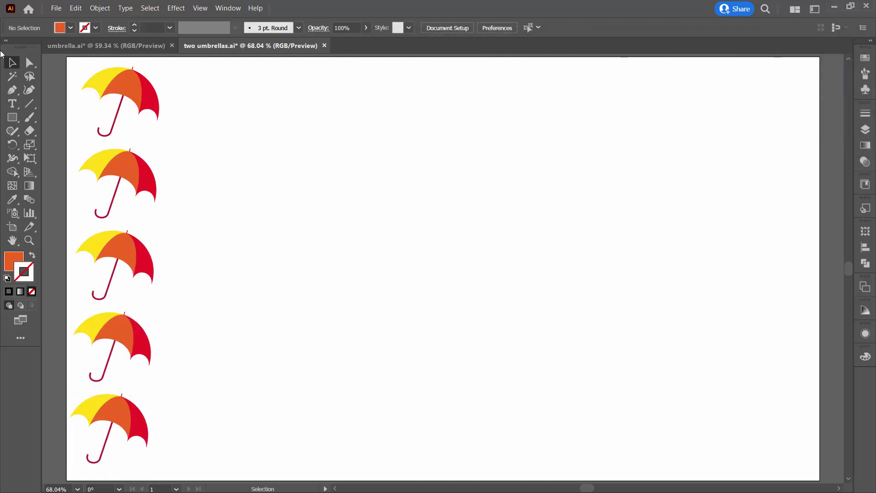
Step: Copy the five-umbrella column to the right and repeat it to make six columns
drag(52, 61, 186, 461)
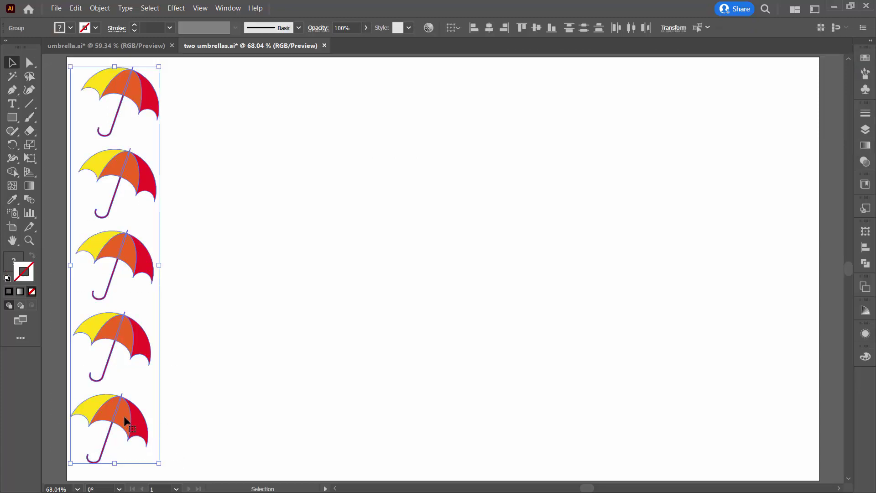
drag(124, 416, 234, 418)
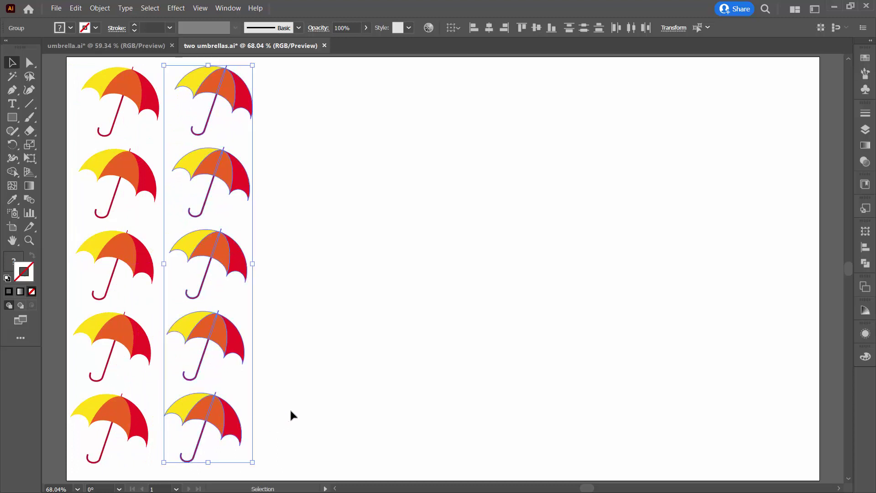
key(a)
key(ctrl+d)
key(ctrl+d)
key(ctrl+d)
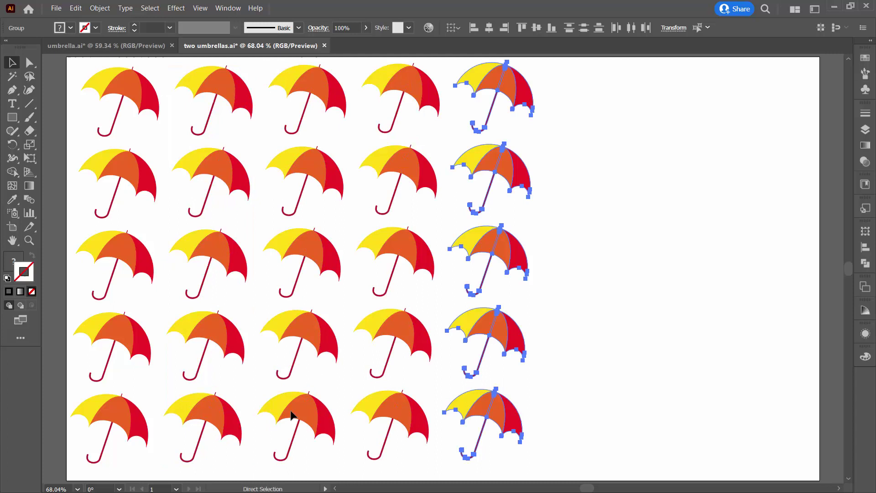
key(ctrl+d)
key(v)
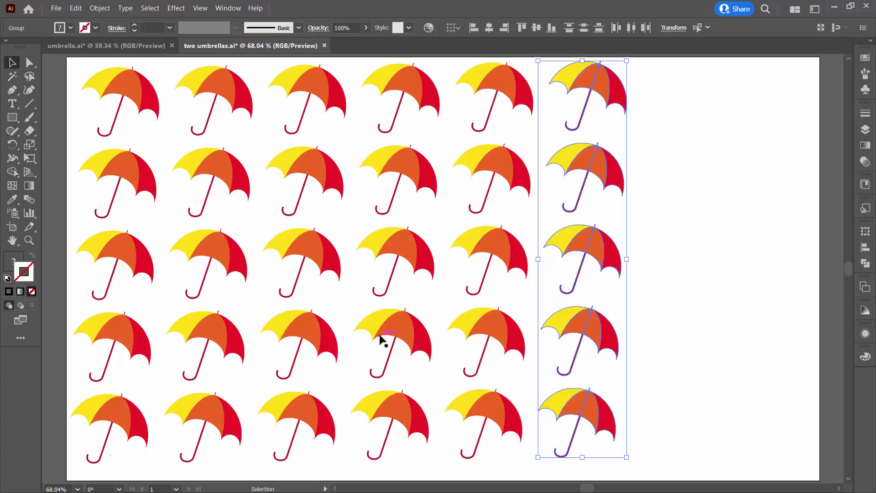
key(ctrl+shift+a)
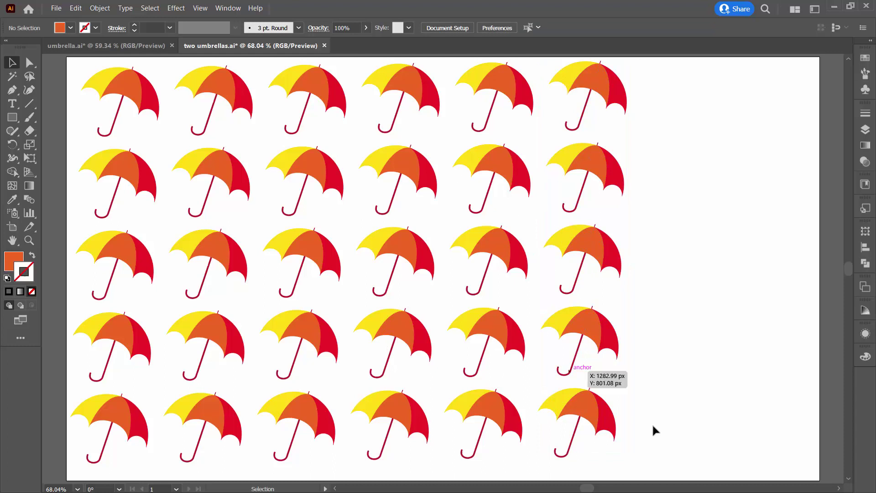
Step: Reposition the right-column umbrella into the third row and check the neighbouring umbrellas
click(592, 414)
drag(592, 409, 589, 234)
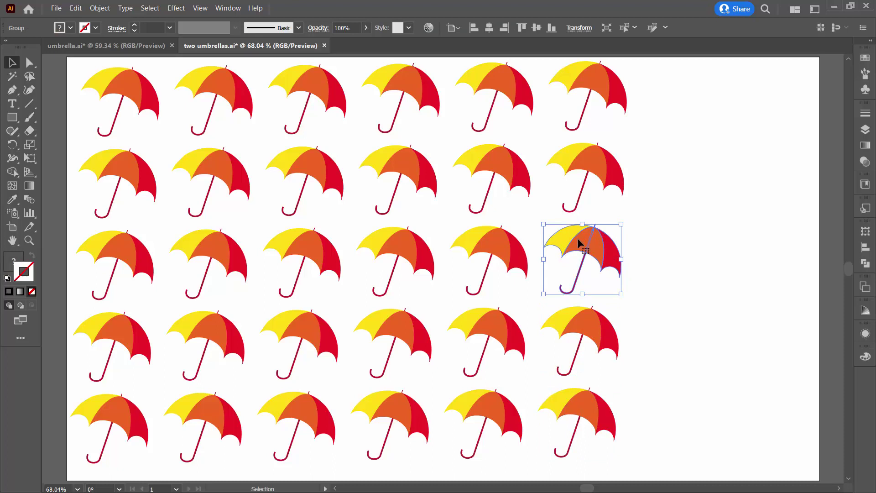
click(676, 297)
click(610, 249)
click(594, 168)
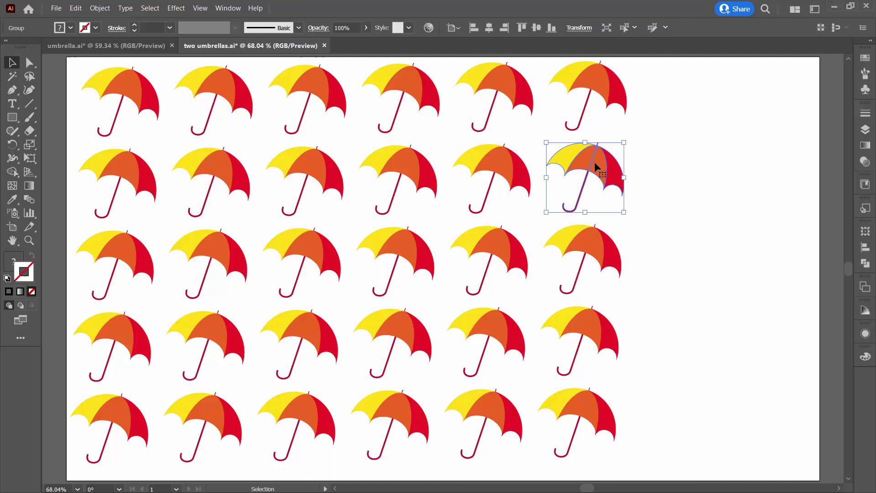
click(620, 267)
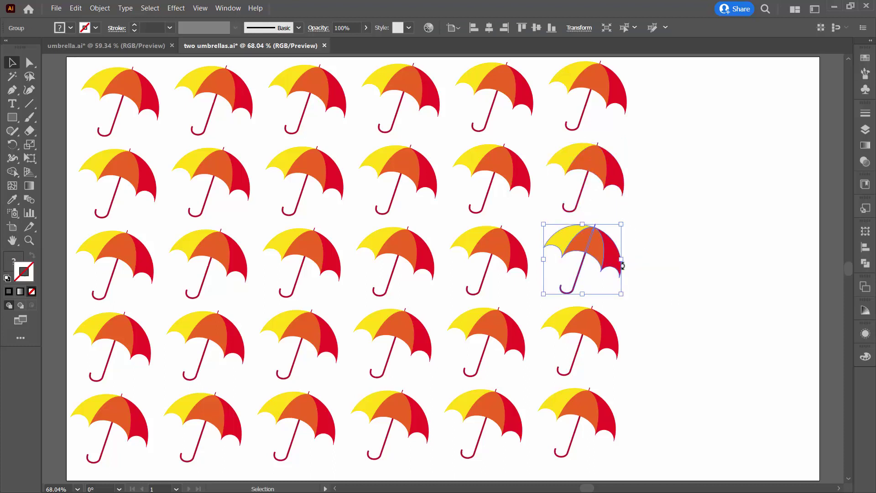
click(663, 311)
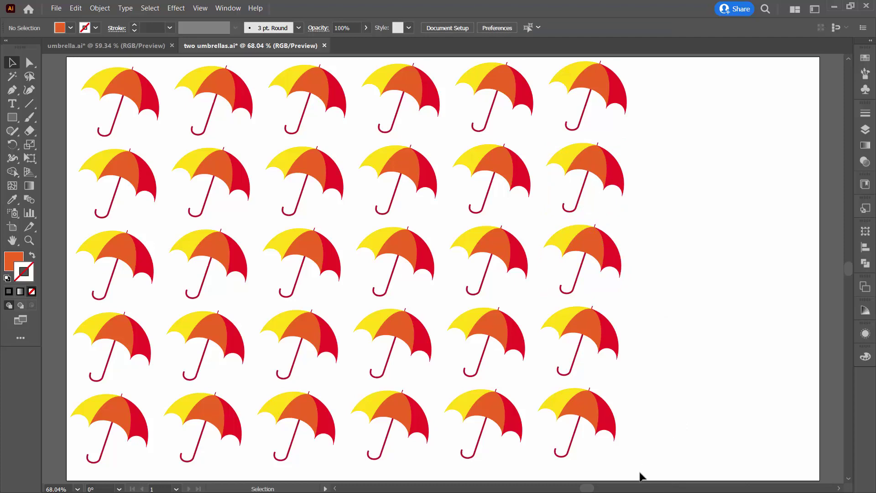
Step: Select every umbrella and open Object > Transform > Transform Each
drag(610, 462, 320, 322)
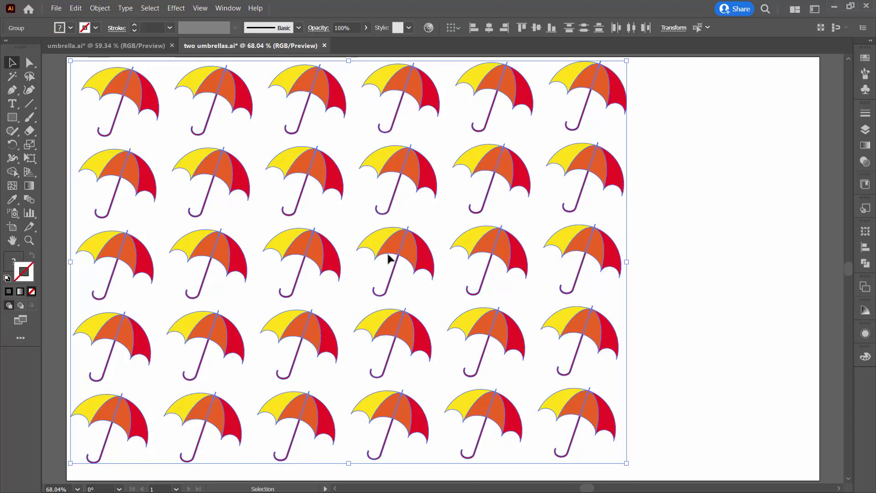
click(99, 8)
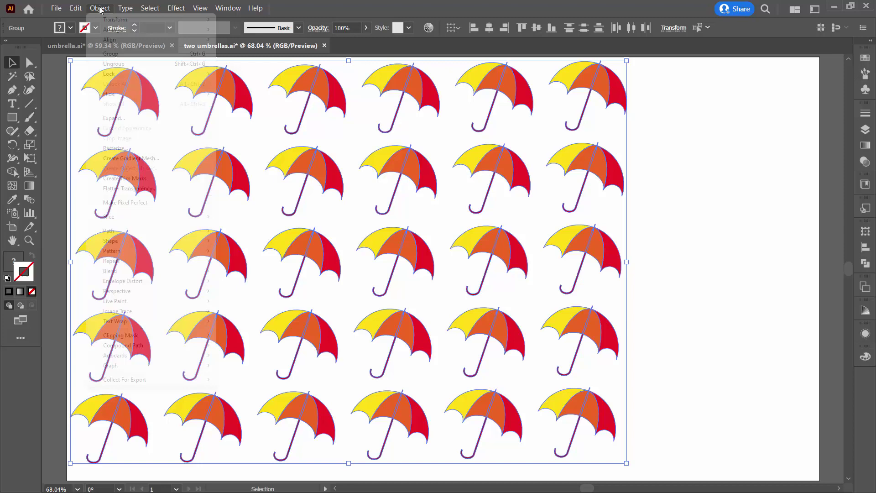
mouse_move(114, 20)
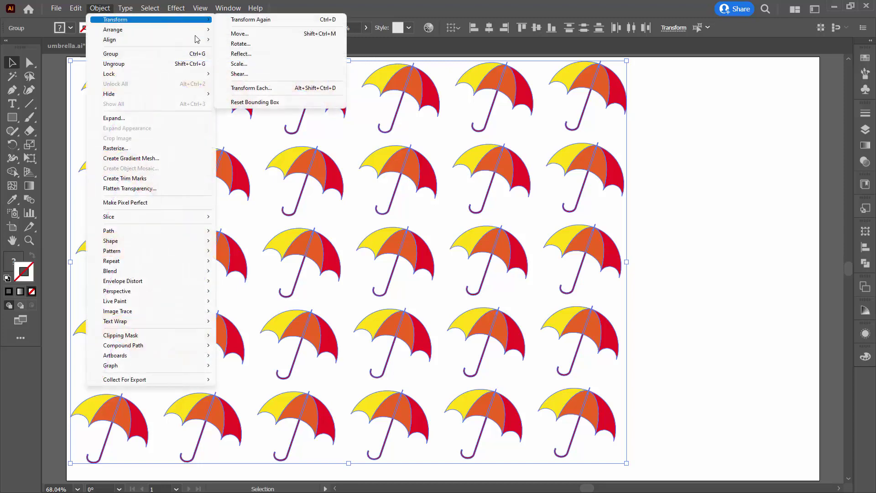
click(247, 89)
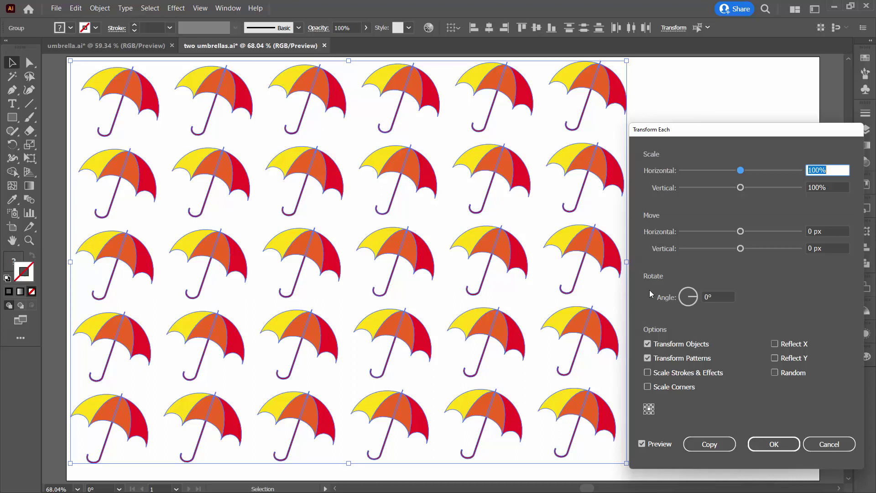
Step: Enable Random and set horizontal and vertical scale to 70%
click(775, 373)
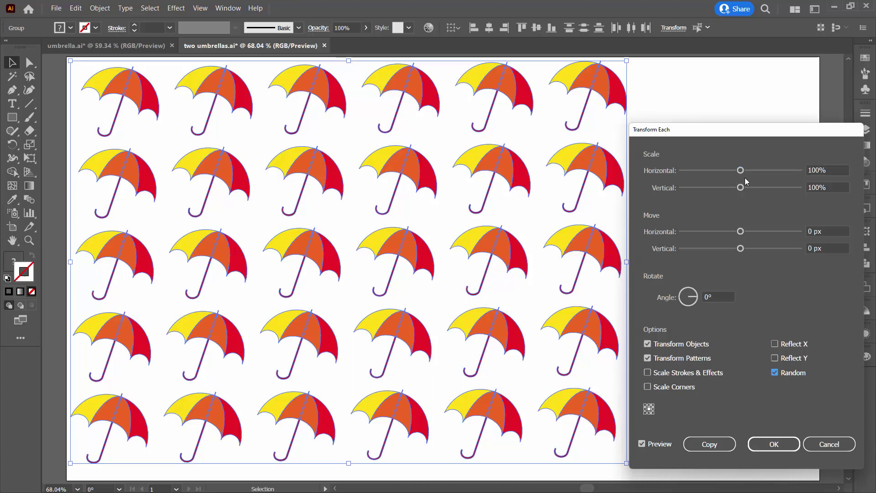
mouse_move(740, 170)
mouse_down()
mouse_move(726, 170)
mouse_move(735, 174)
mouse_up()
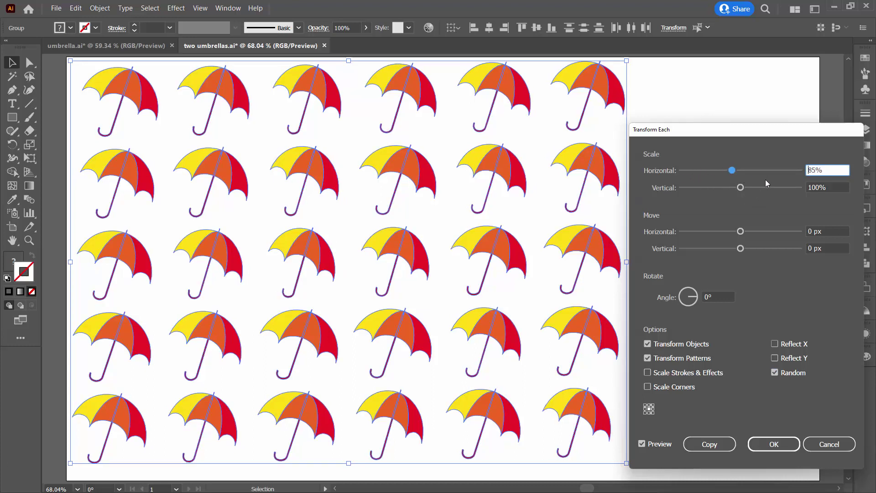
drag(742, 189, 732, 189)
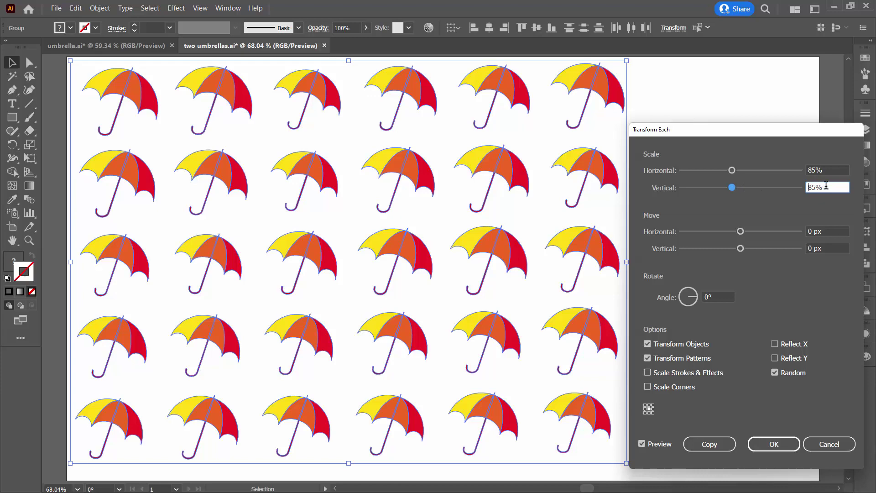
double_click(827, 185)
text(70)
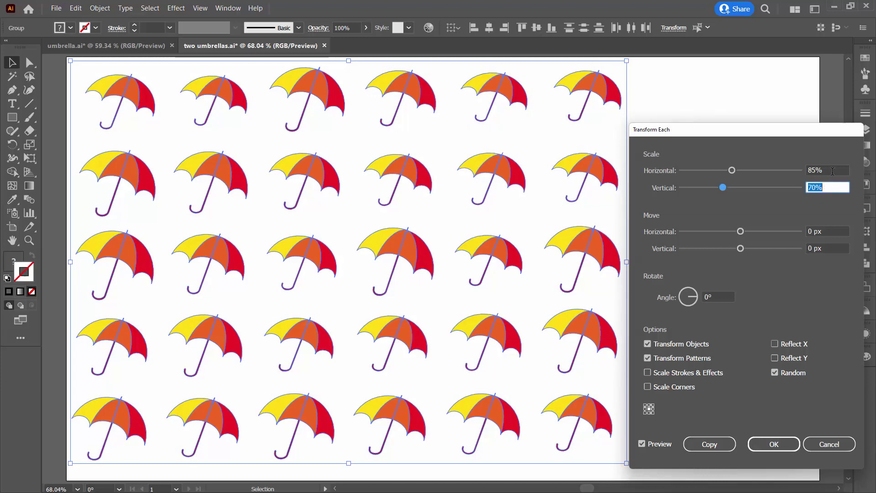
double_click(832, 171)
text(70)
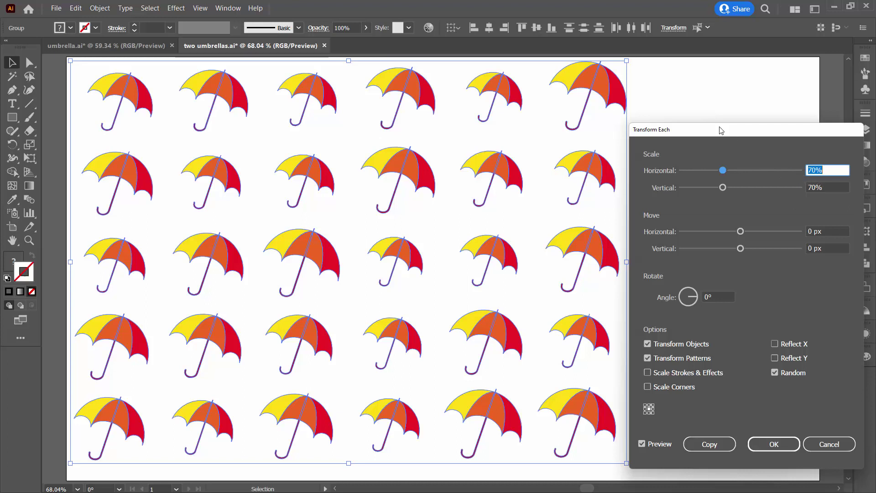
Step: Set the Transform Each rotation angle to 65° for random tilting
drag(717, 125, 718, 113)
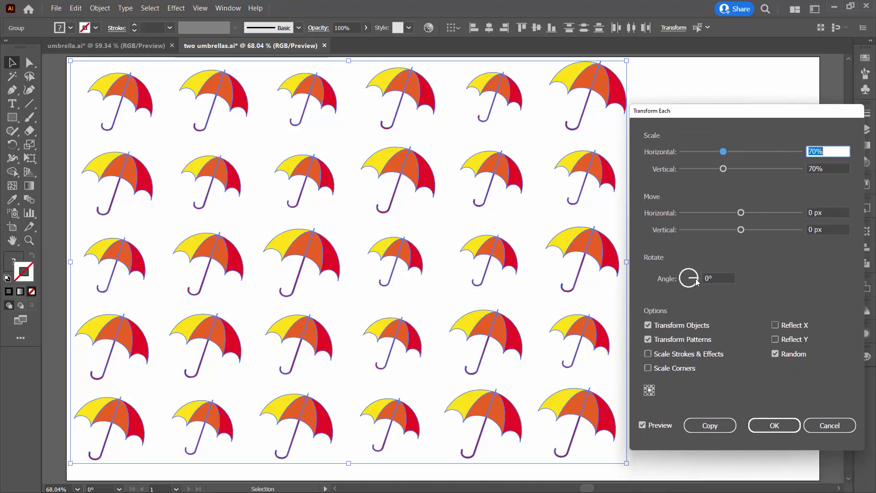
drag(699, 281, 689, 274)
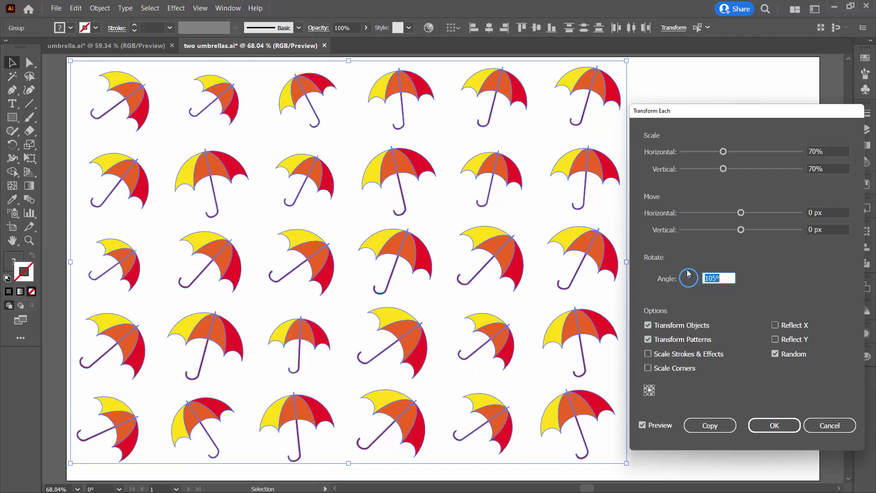
drag(691, 273, 693, 273)
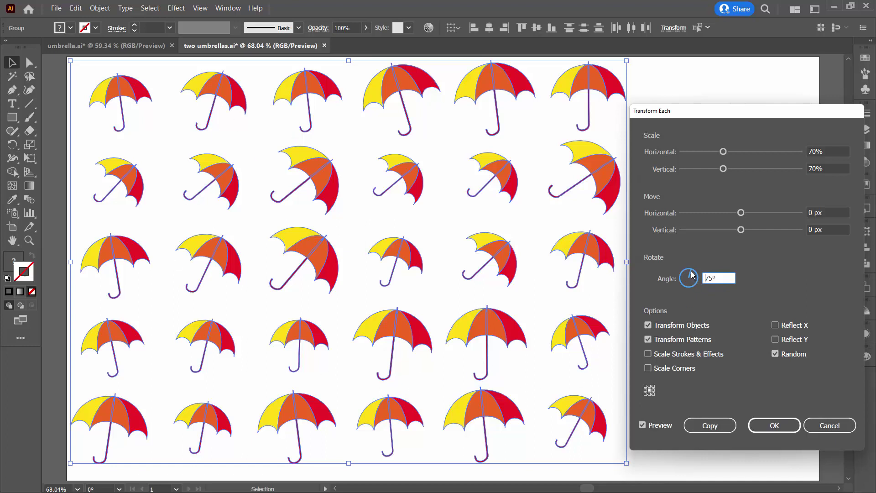
mouse_move(691, 272)
mouse_down()
mouse_move(685, 281)
mouse_move(694, 275)
mouse_up()
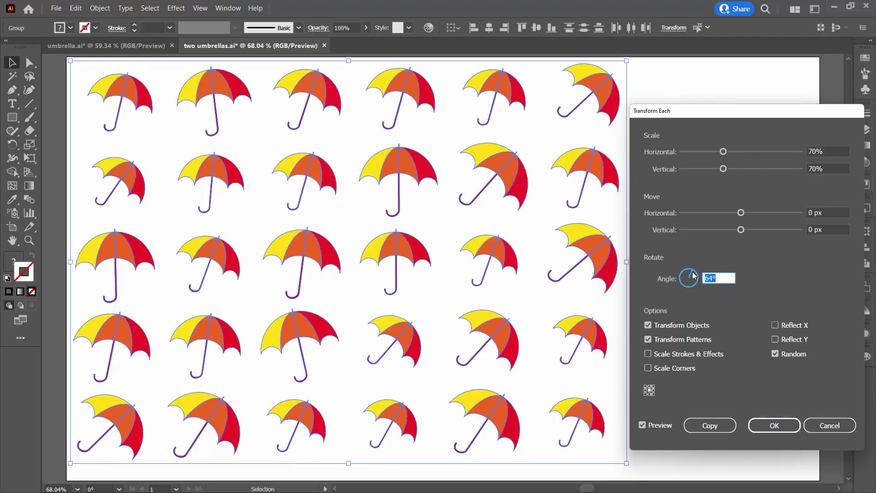
click(694, 276)
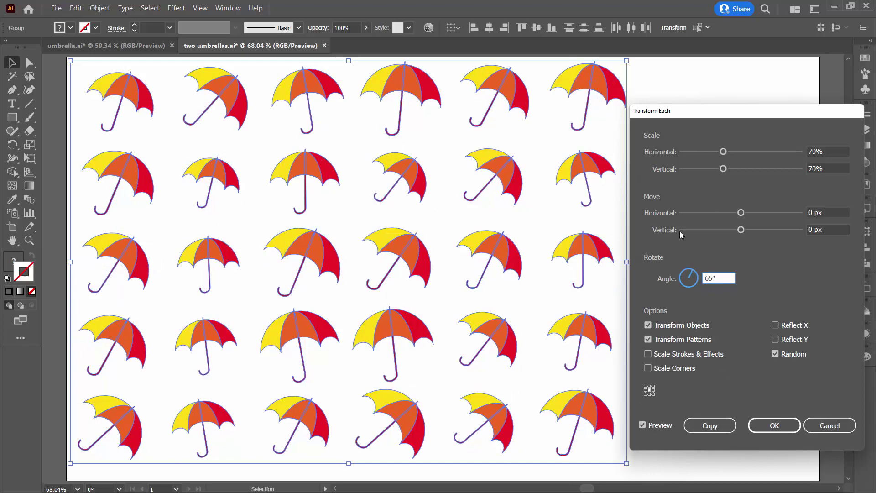
Step: Set random moves of 33 px horizontal and 38 px vertical, apply, and deselect
drag(741, 213, 762, 235)
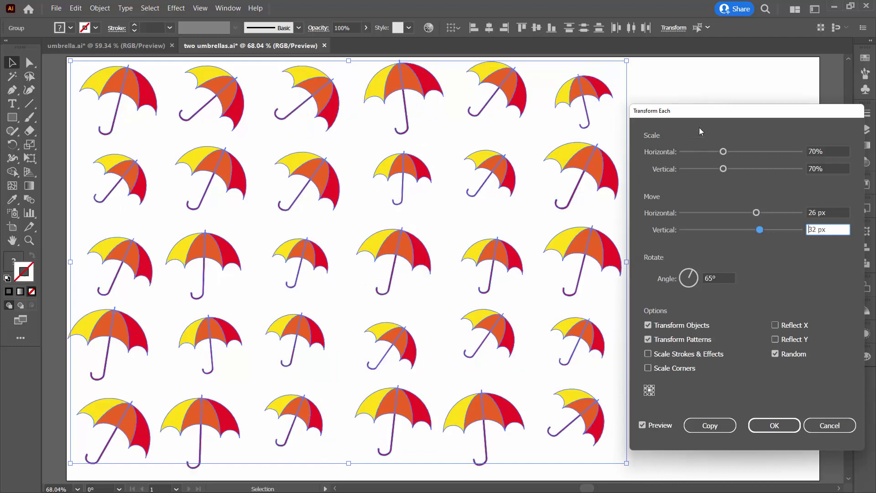
drag(695, 114, 715, 83)
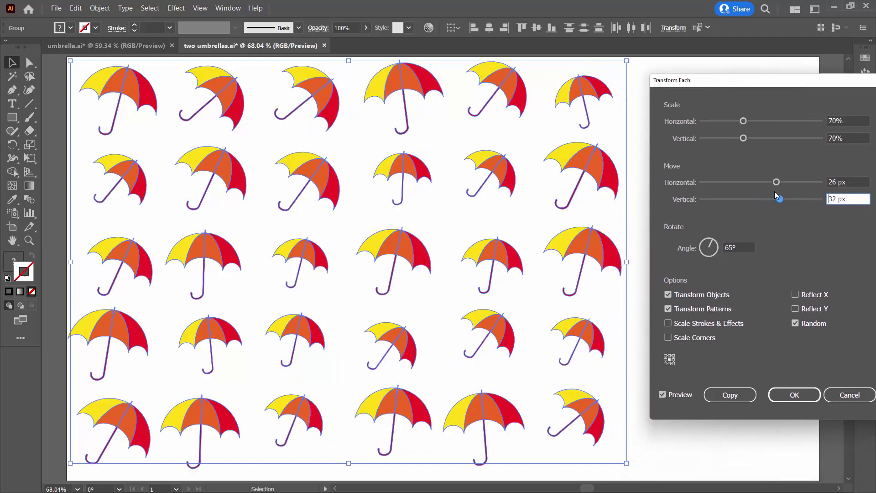
drag(777, 182, 783, 199)
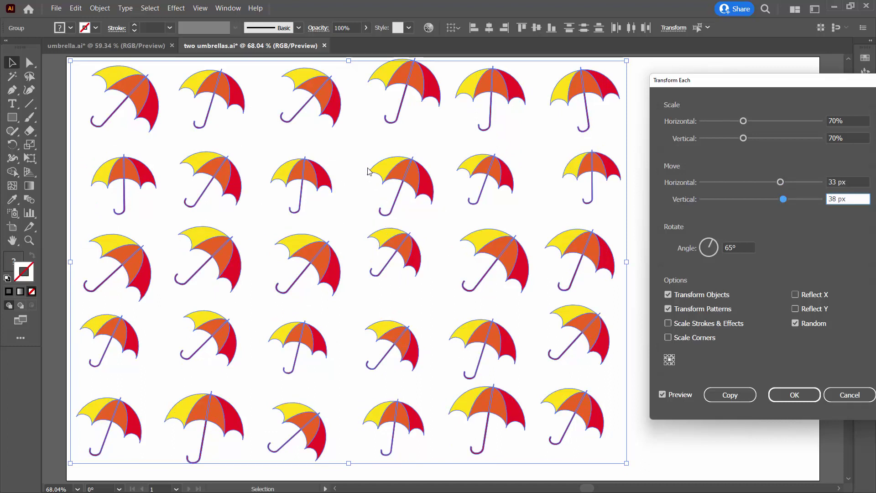
click(795, 395)
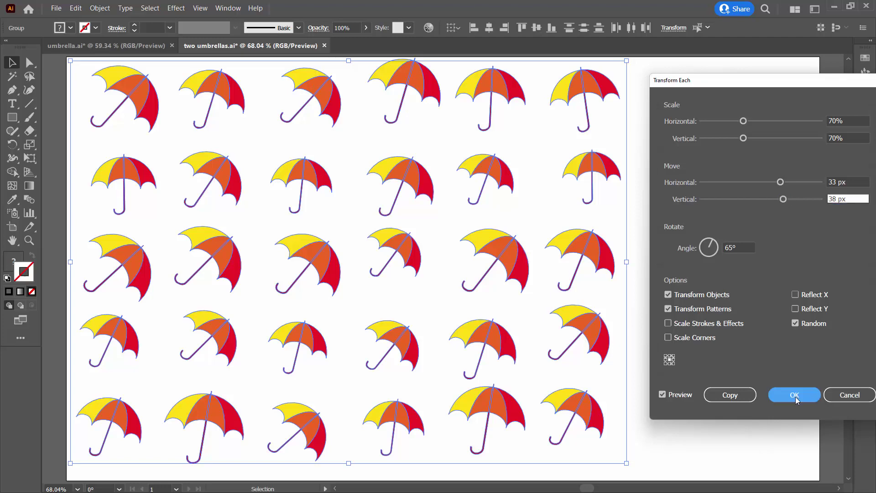
click(683, 406)
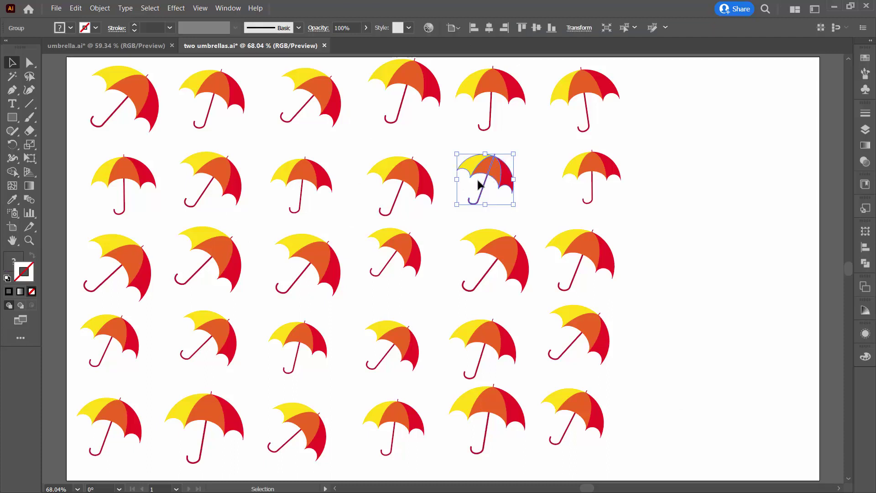
Step: Select seven scattered umbrellas and reflect them vertically via Object > Transform > Reflect
shift+click(206, 86)
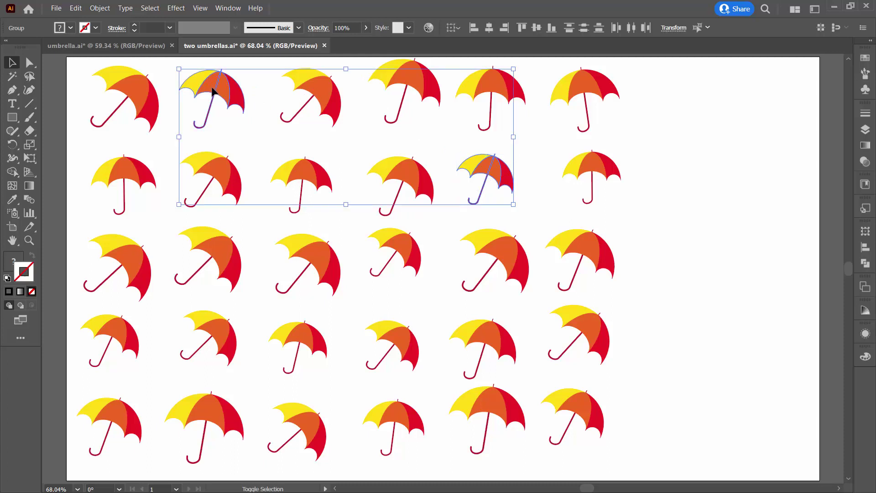
shift+click(299, 343)
shift+click(578, 407)
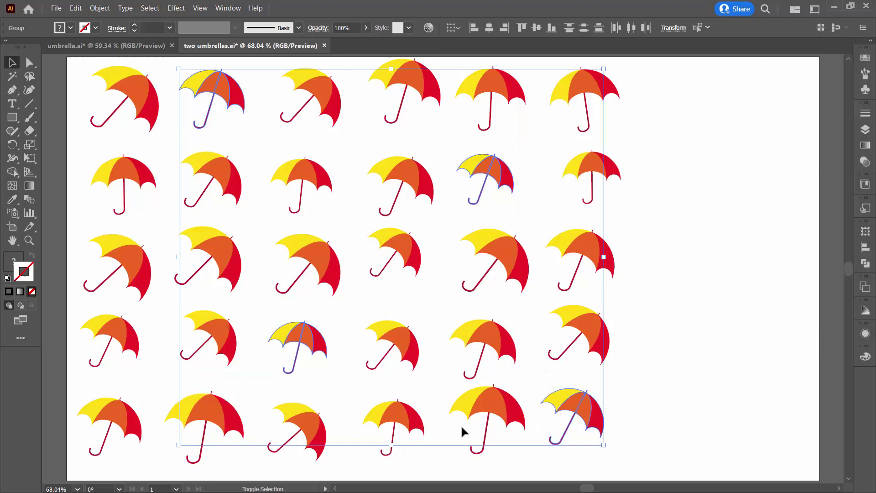
shift+click(121, 424)
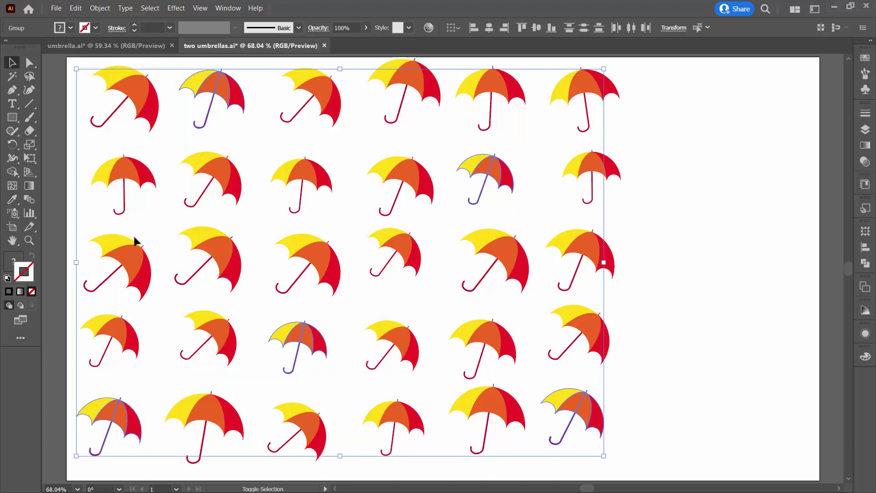
shift+click(121, 178)
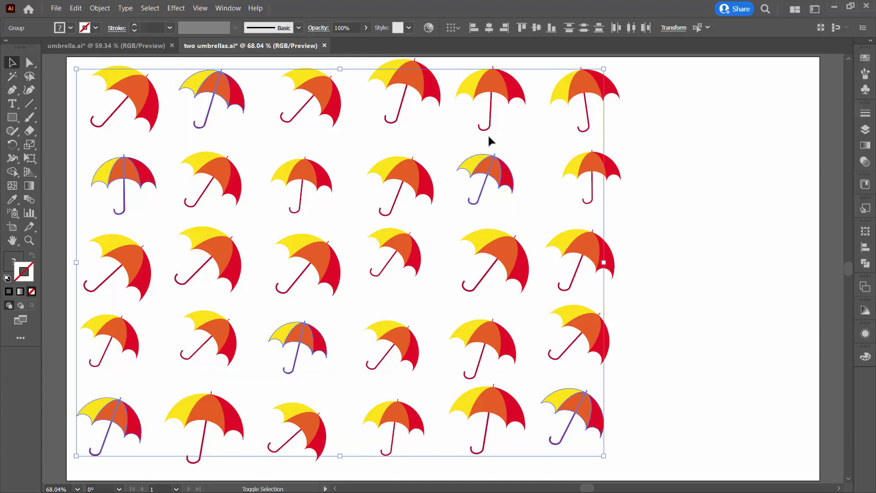
shift+click(589, 106)
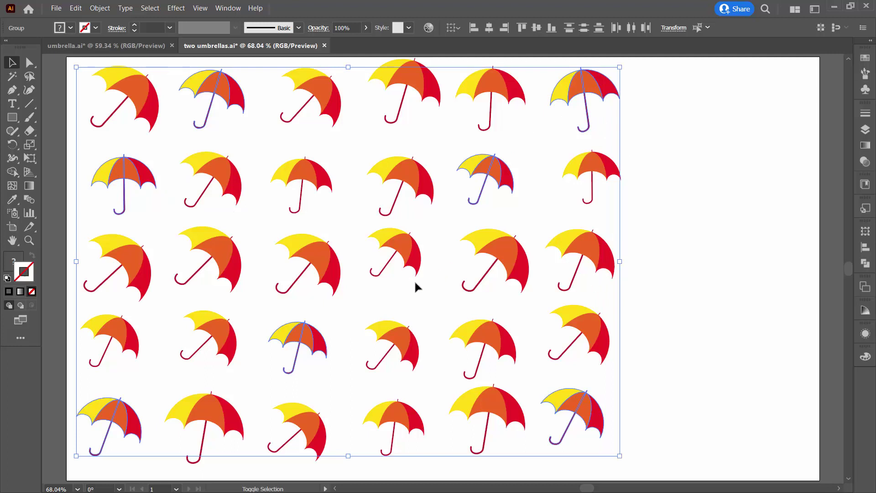
shift+click(221, 251)
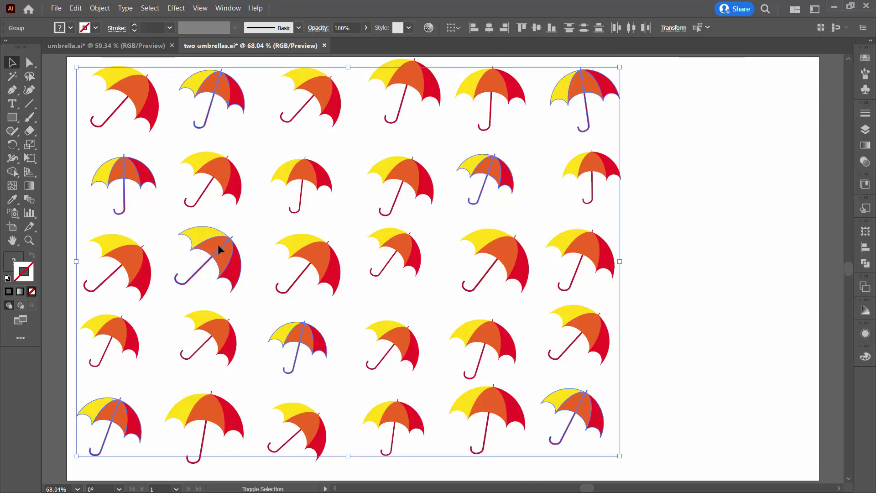
click(98, 9)
mouse_move(137, 19)
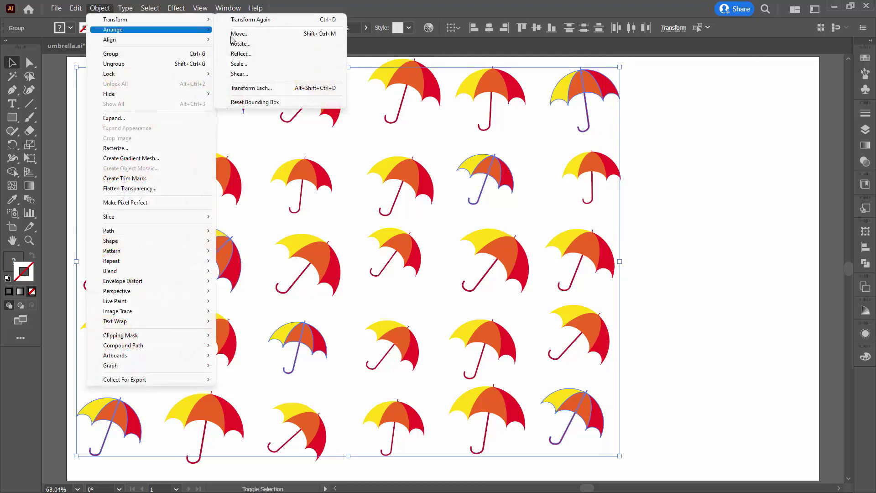
click(241, 54)
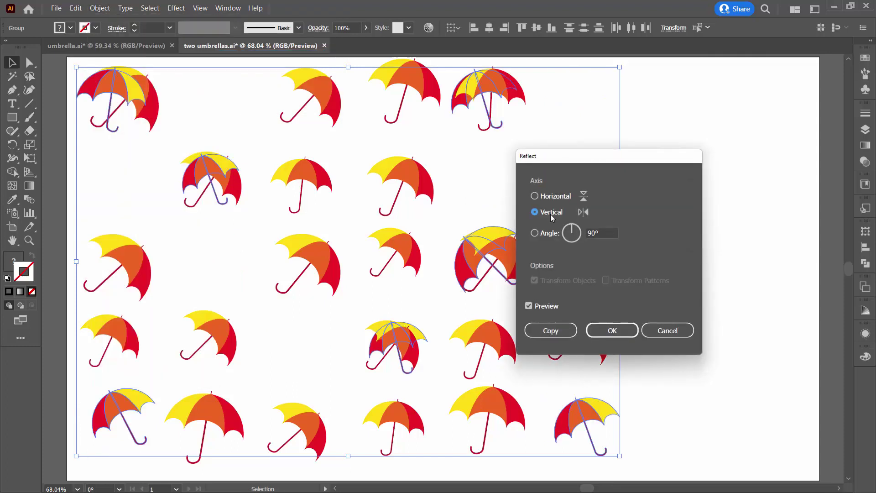
drag(550, 162, 670, 138)
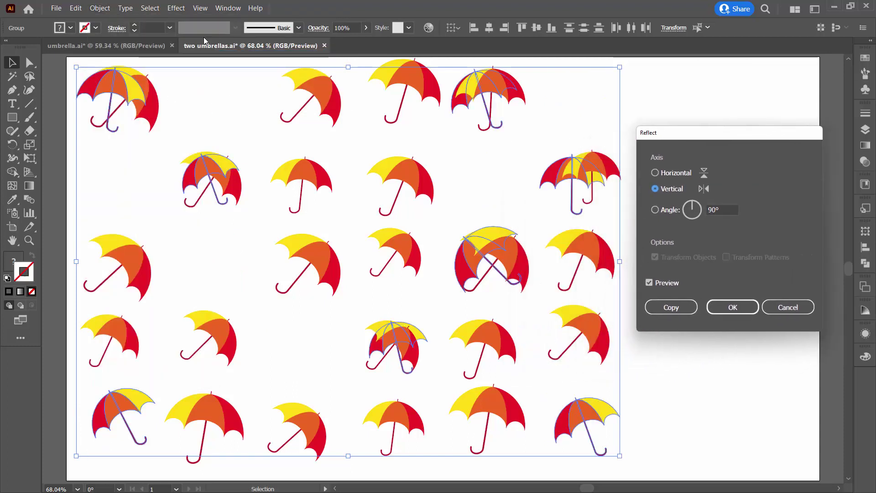
click(732, 307)
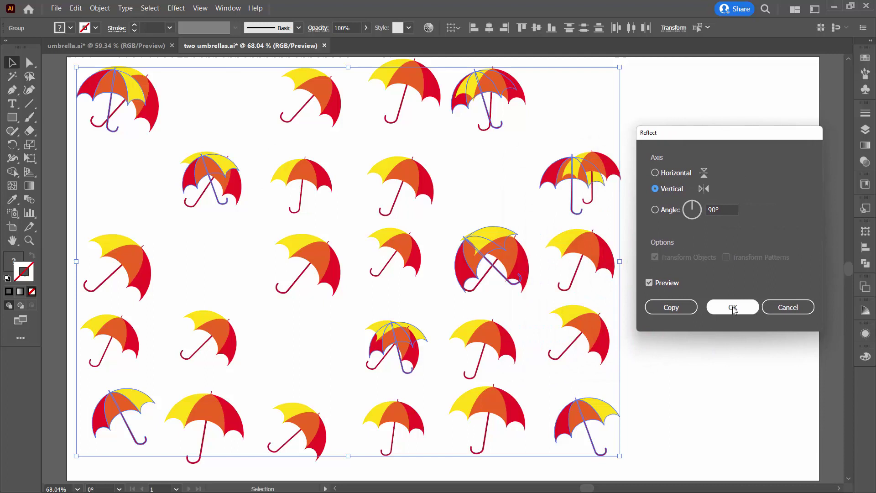
Step: Drag the six overlapping umbrellas apart into empty gaps across the grid
drag(477, 84, 555, 89)
drag(589, 171, 486, 166)
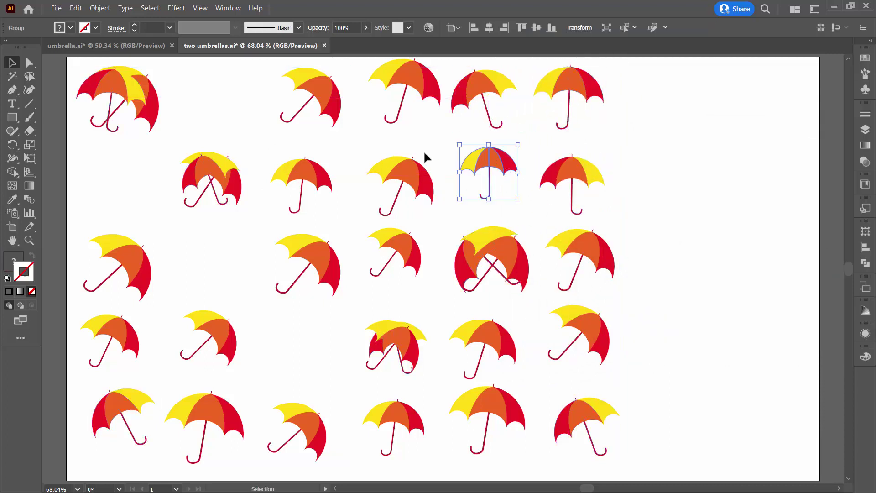
drag(204, 170, 122, 173)
drag(114, 94, 218, 93)
drag(386, 342, 281, 343)
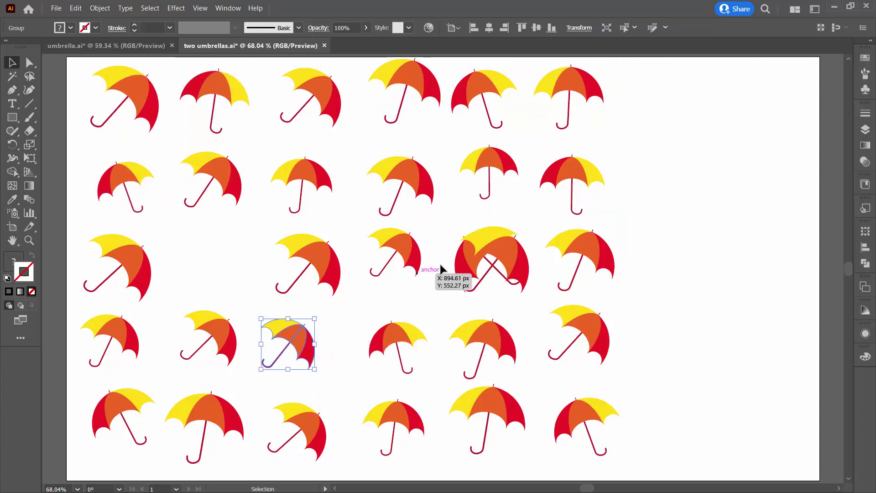
drag(479, 249, 200, 250)
click(659, 388)
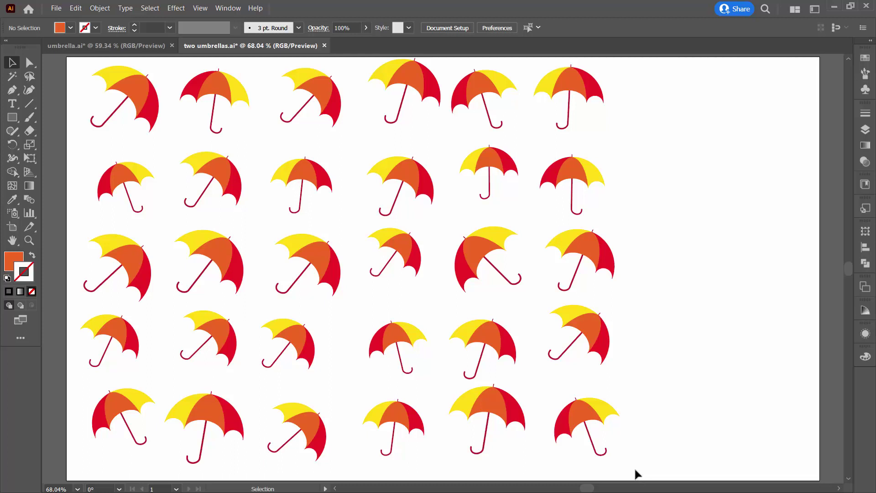
Step: Make a new pattern from all the umbrellas with Object > Pattern > Make
drag(630, 466, 76, 67)
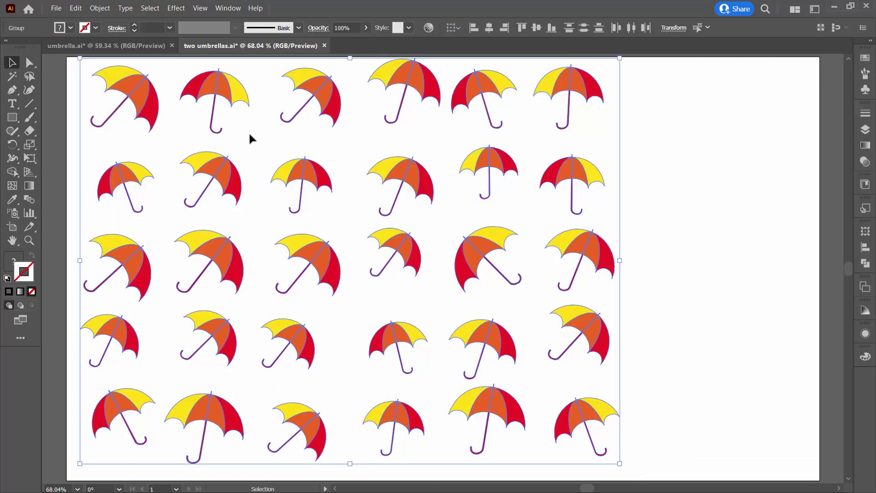
click(98, 8)
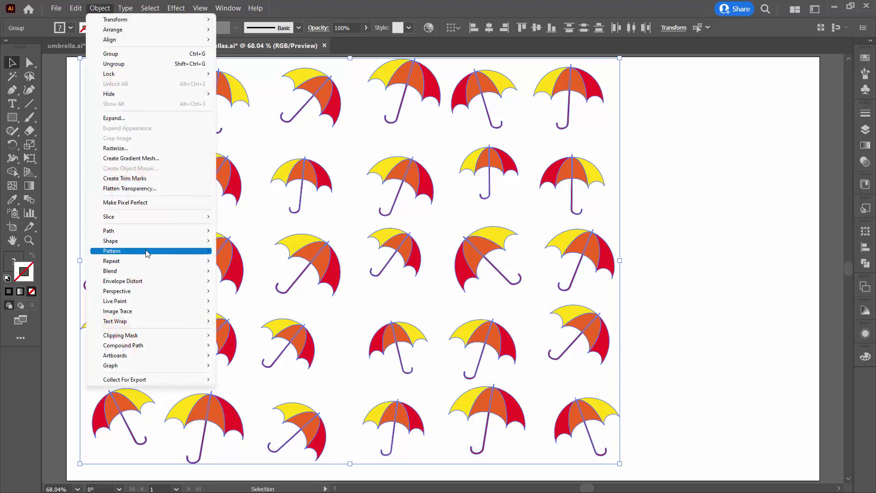
mouse_move(147, 254)
click(236, 251)
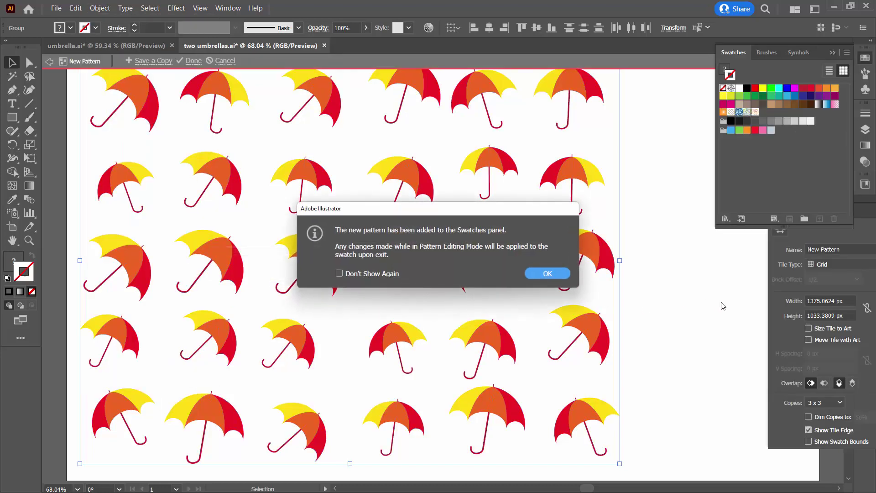
click(550, 274)
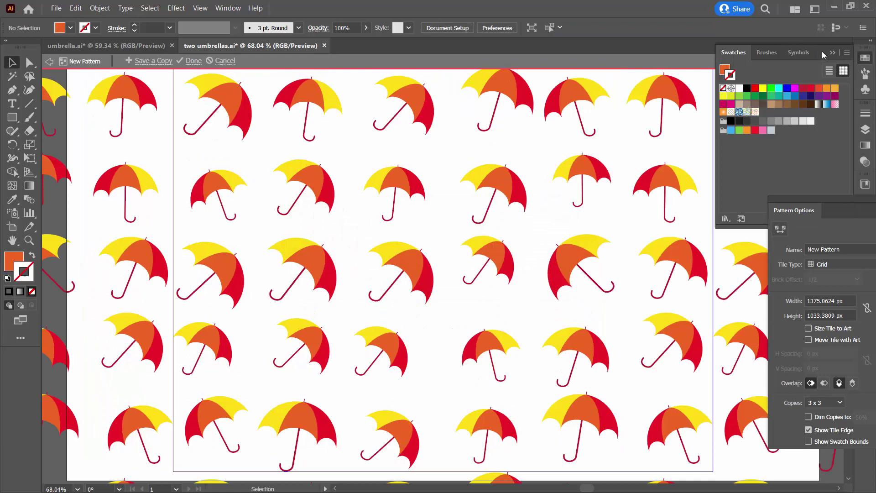
click(834, 53)
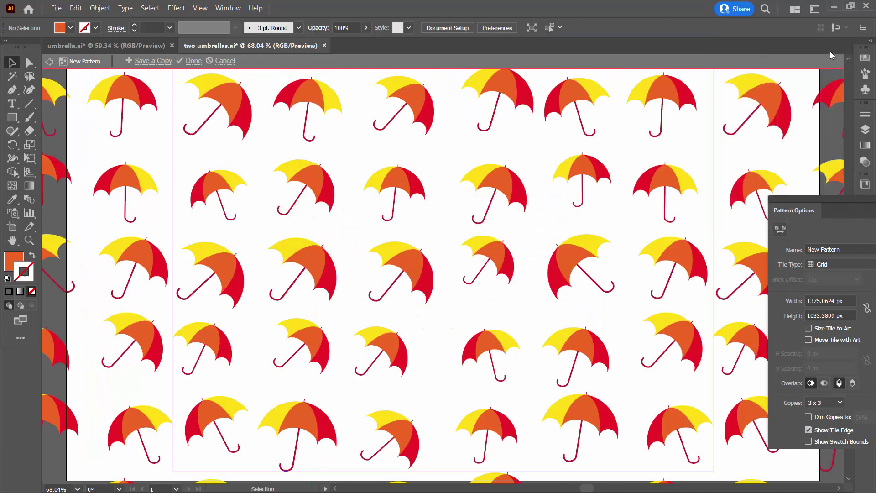
Step: Hide the artboards and zoom out to see more pattern repeats
click(199, 9)
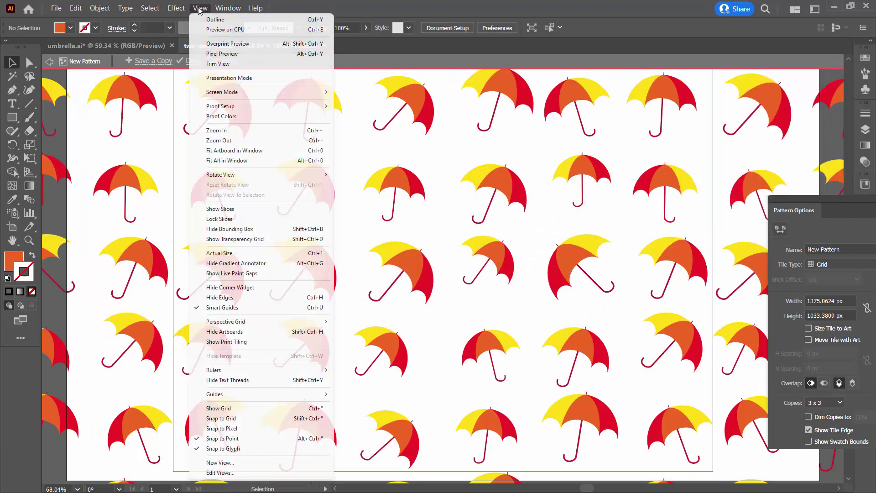
click(226, 332)
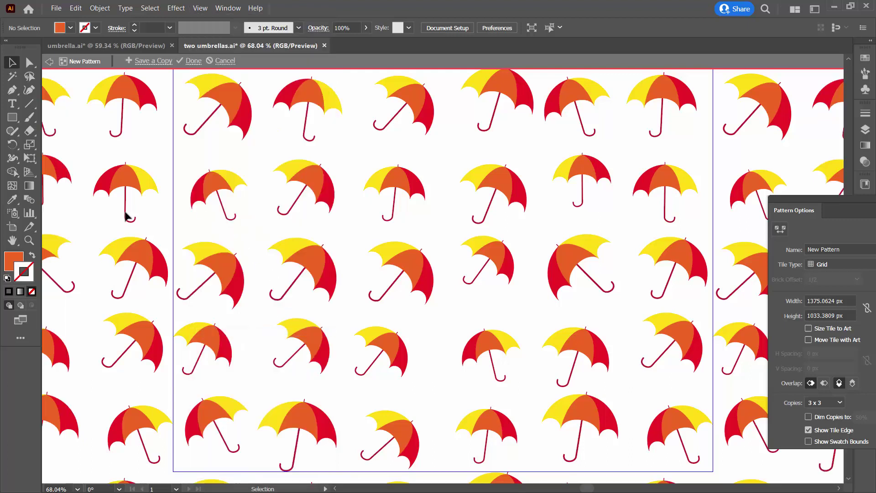
click(29, 240)
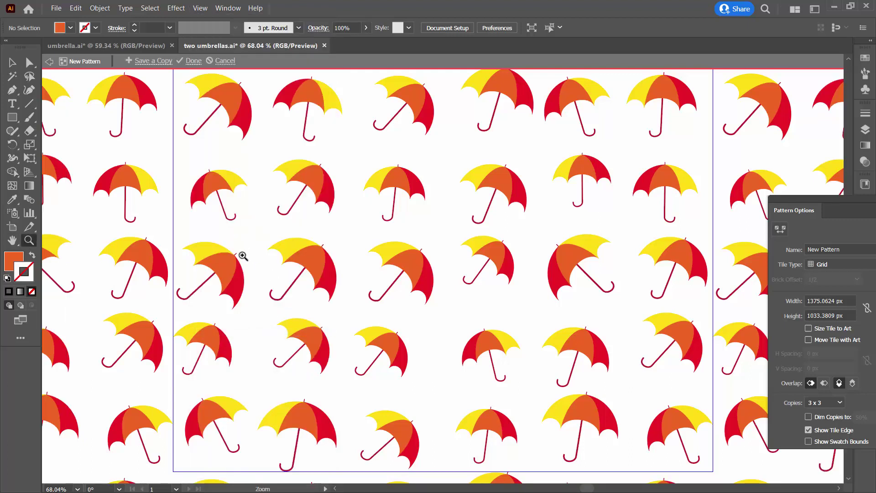
alt+click(455, 260)
alt+click(444, 260)
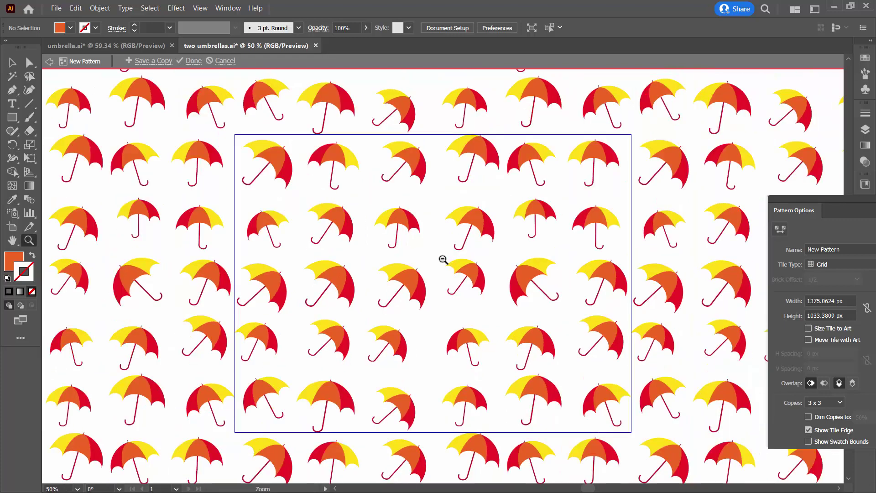
alt+click(444, 259)
alt+click(443, 257)
alt+click(422, 252)
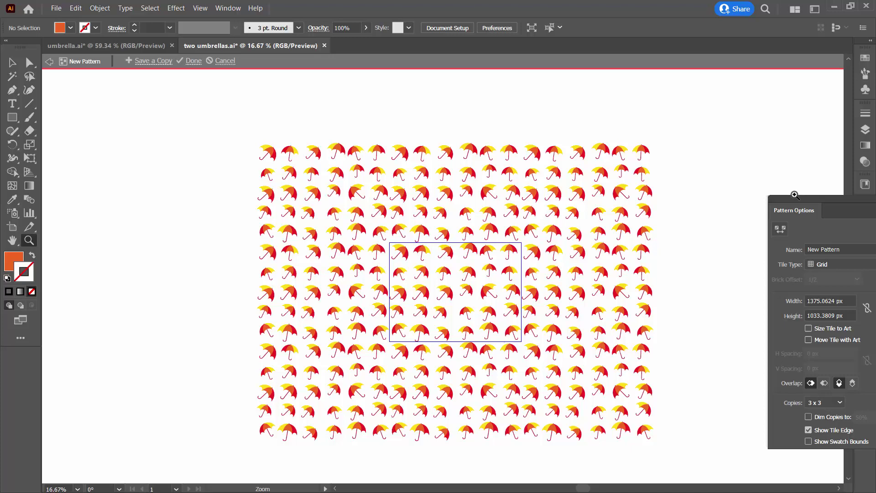
Step: Preview the pattern as 9 x 9 copies with Show Tile Edge enabled
drag(794, 201, 693, 110)
click(723, 312)
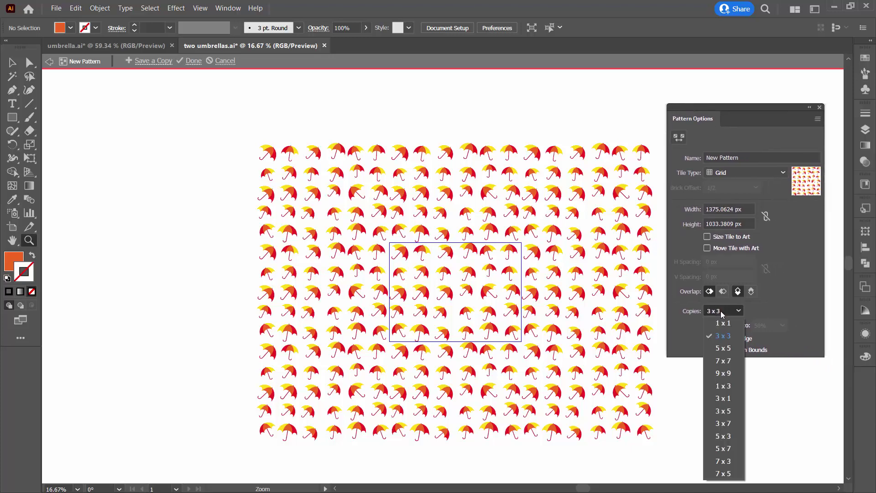
click(723, 373)
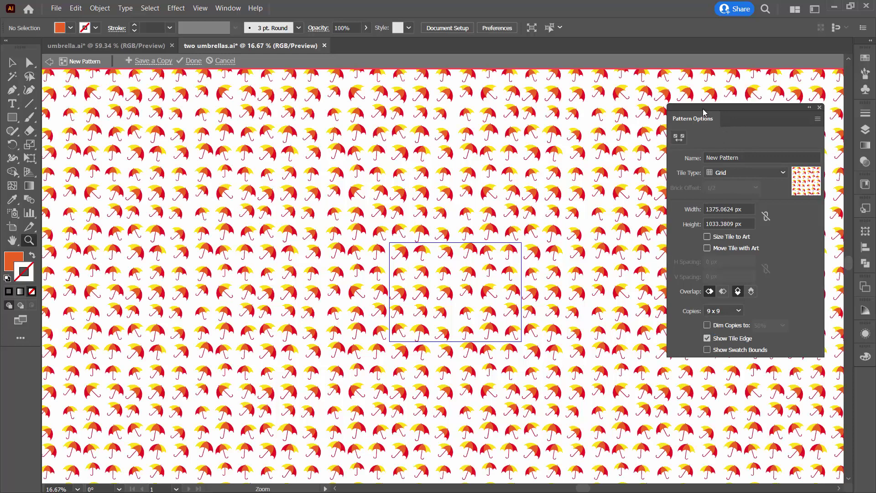
drag(705, 114, 713, 110)
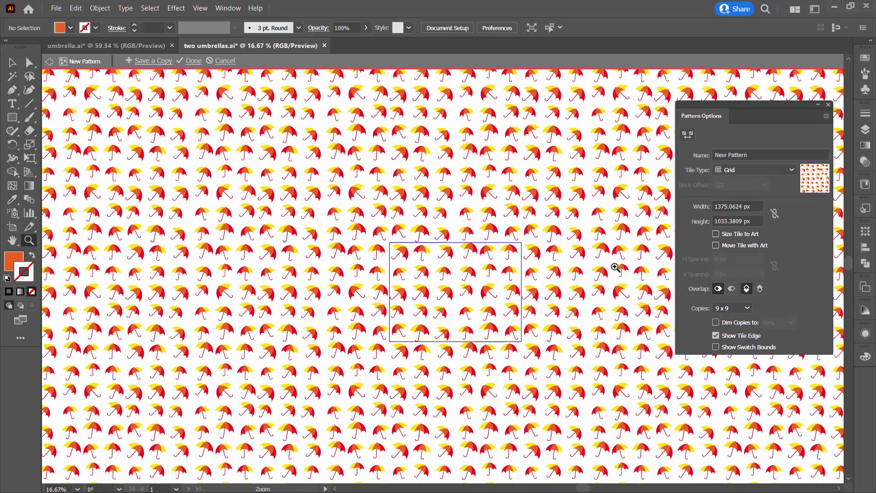
click(716, 336)
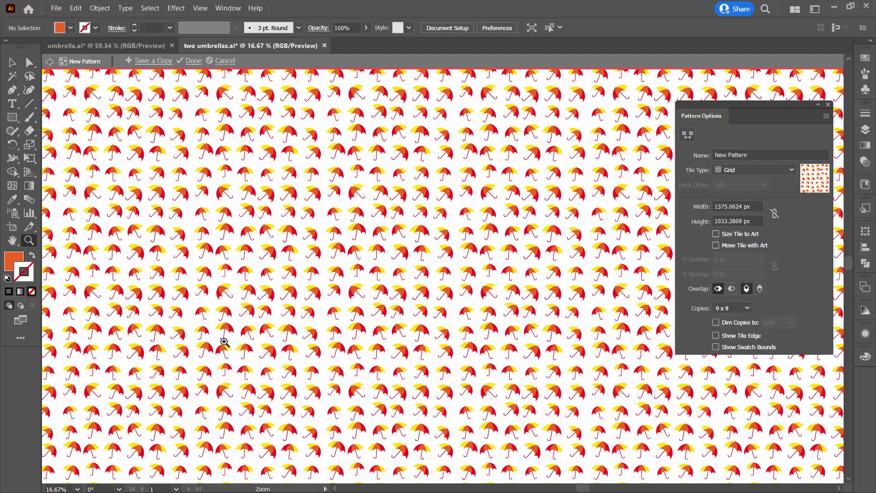
click(716, 336)
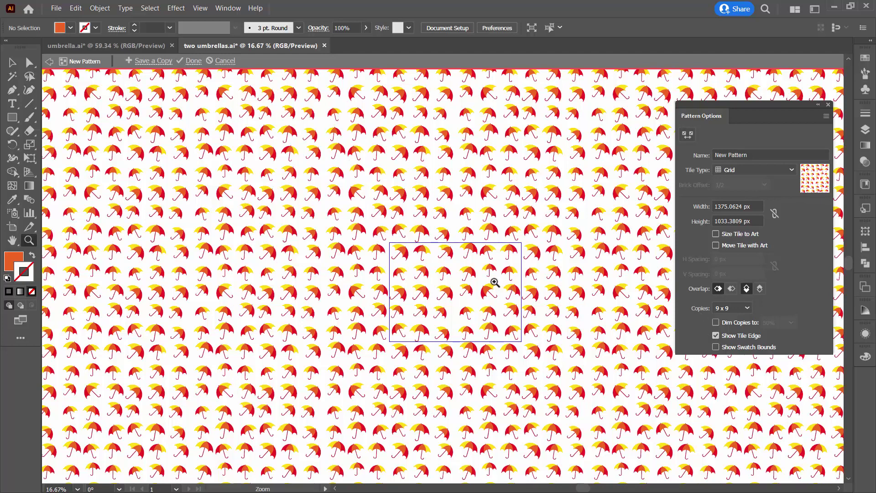
click(11, 63)
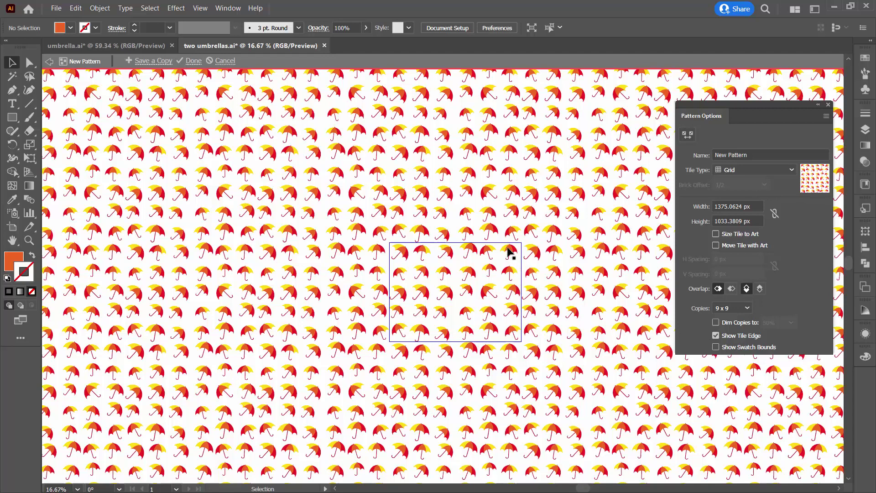
Step: Shift the tile's right-edge umbrellas upward and sideways to break up the regular repeat
drag(511, 251, 508, 249)
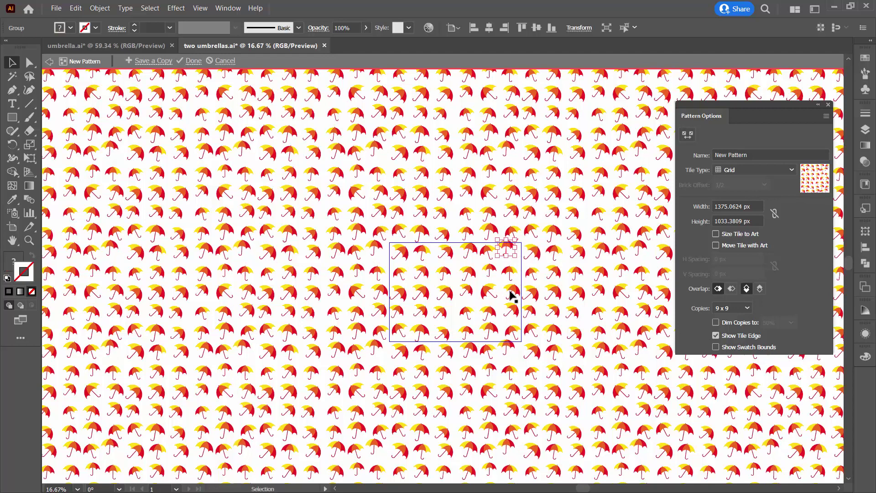
click(511, 274)
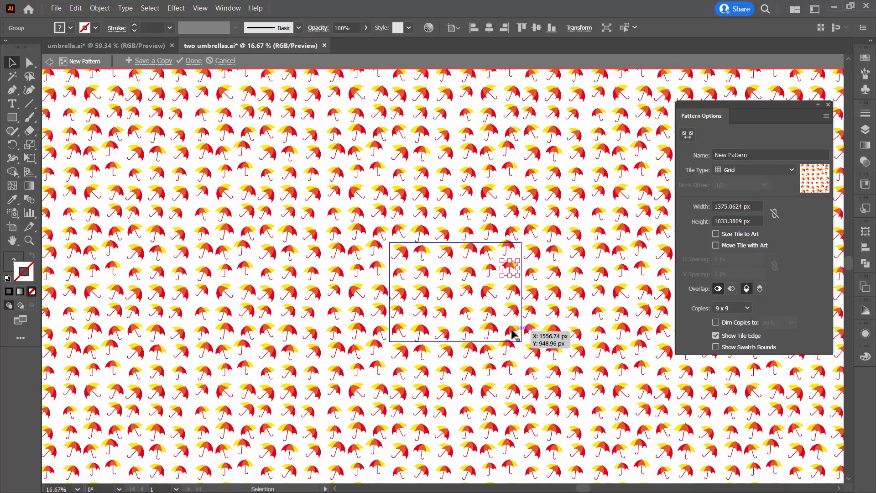
drag(513, 329, 519, 289)
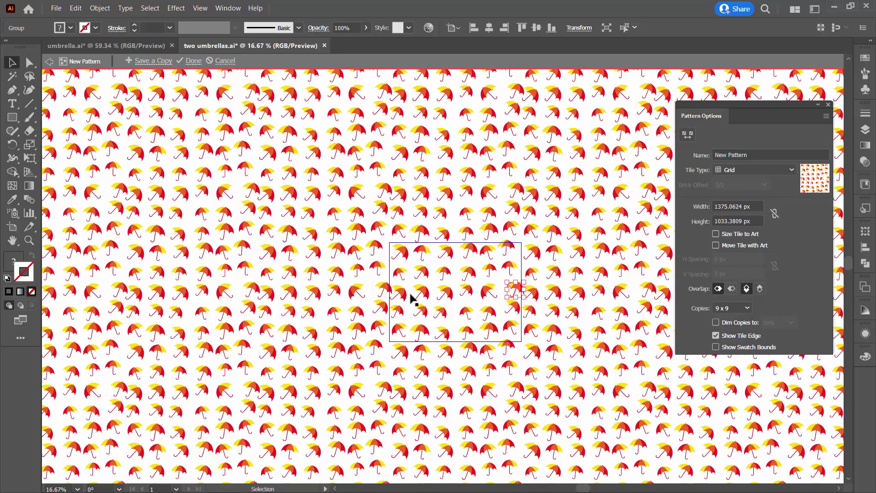
drag(404, 298, 498, 296)
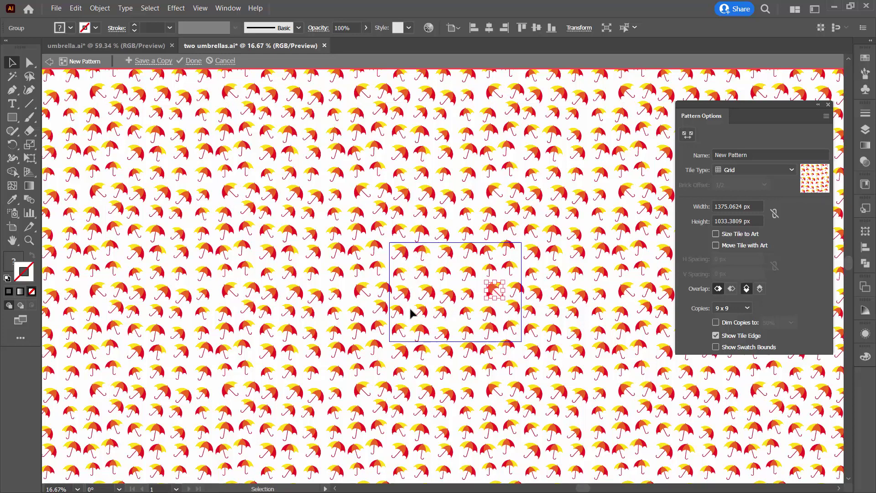
Step: Drag the top-left, lower and top umbrellas to new spots in the tile so the repeat looks randomly scattered
drag(418, 330, 417, 332)
click(424, 255)
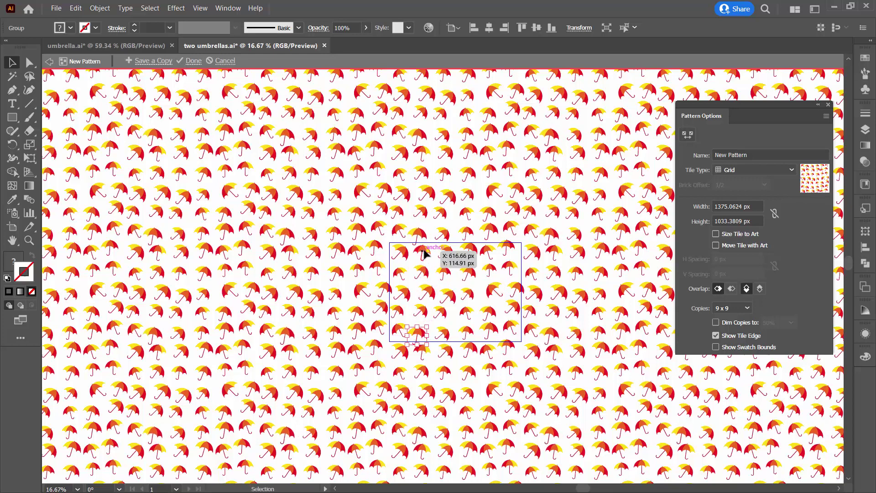
drag(424, 271, 396, 271)
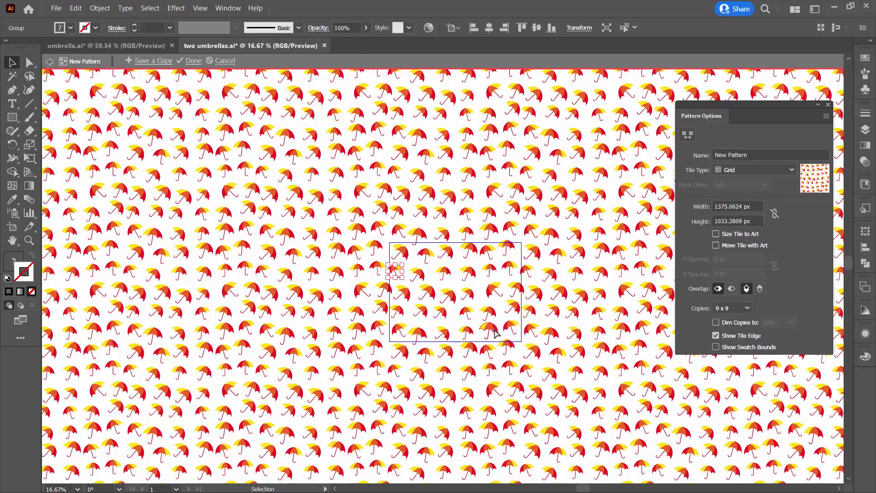
drag(493, 327, 488, 337)
drag(490, 253, 493, 274)
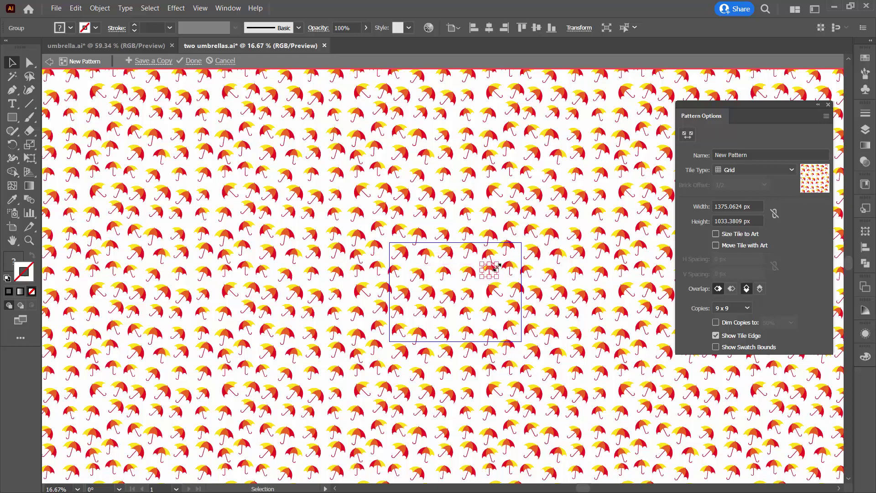
click(525, 282)
drag(489, 267, 520, 304)
Step: Turn off Show Tile Edge, then zoom out to check the seamless umbrella repeat and zoom back in
click(561, 349)
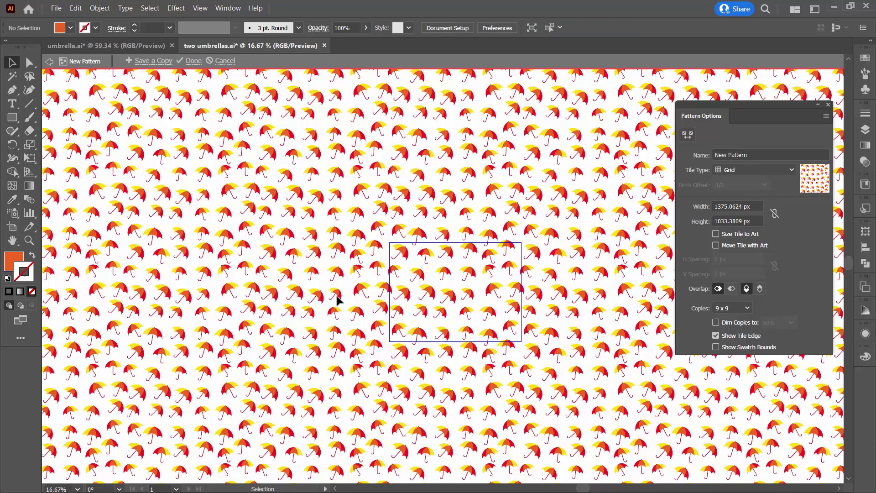
click(716, 336)
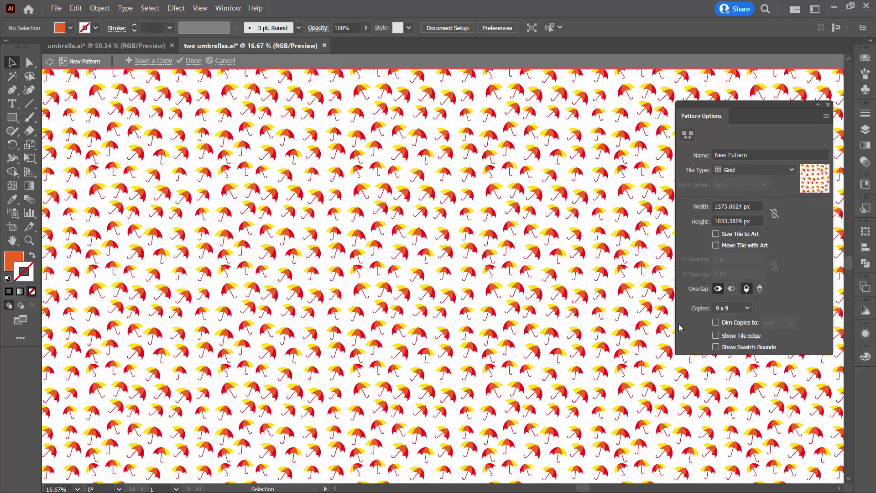
key(z)
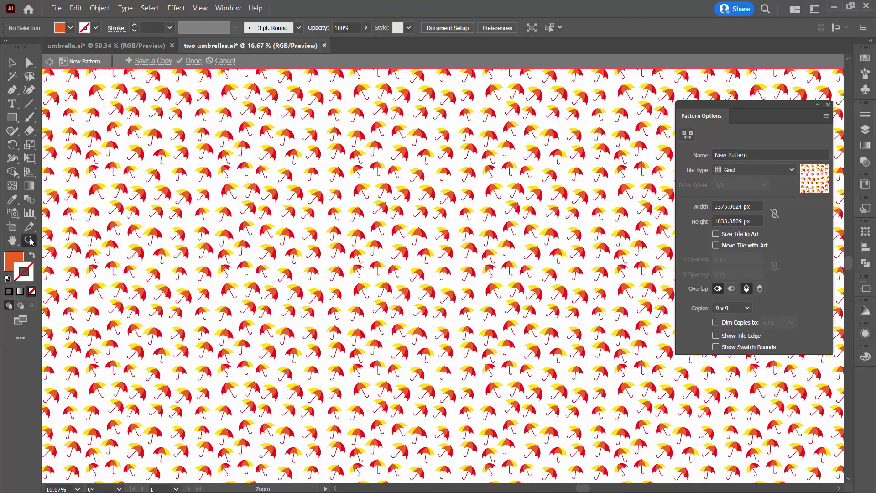
alt+click(417, 228)
alt+click(413, 226)
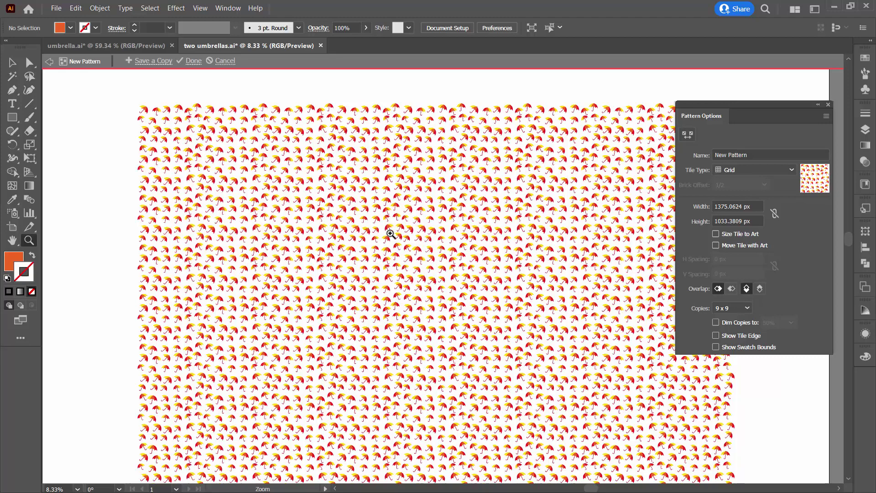
click(426, 268)
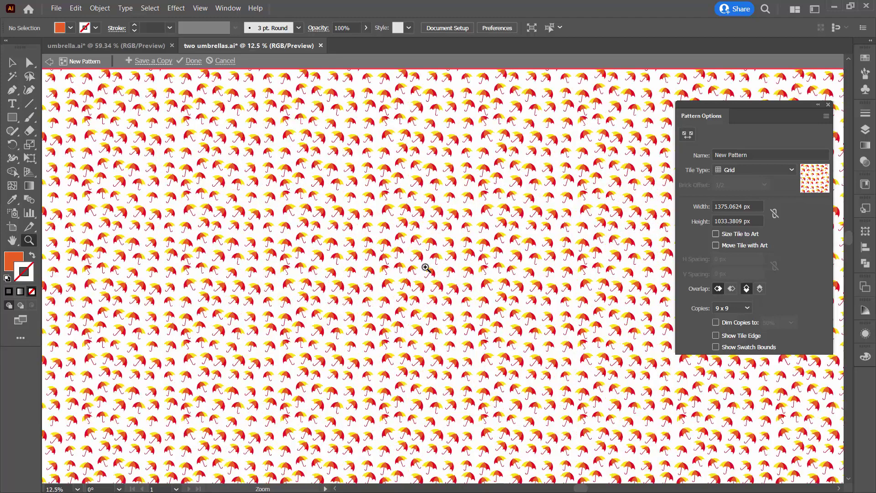
click(426, 267)
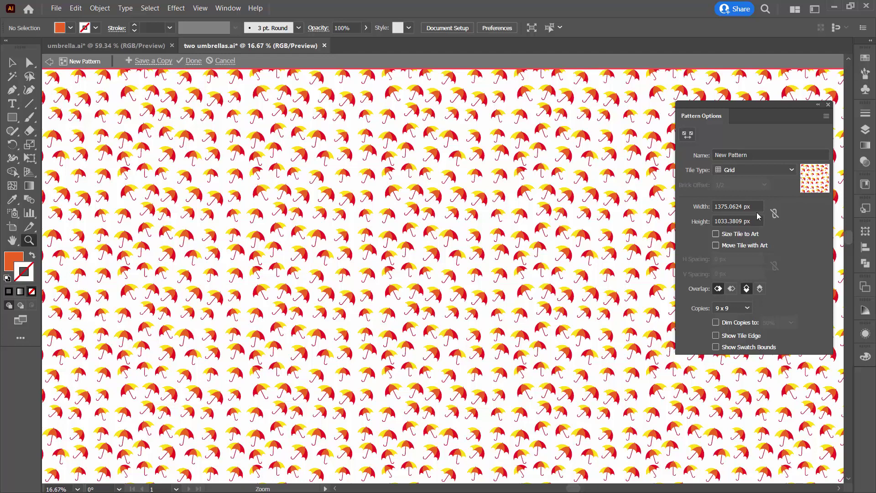
Step: In Pattern Options, enter Width 1370 px and Height 1030 px for the umbrella tile
click(738, 206)
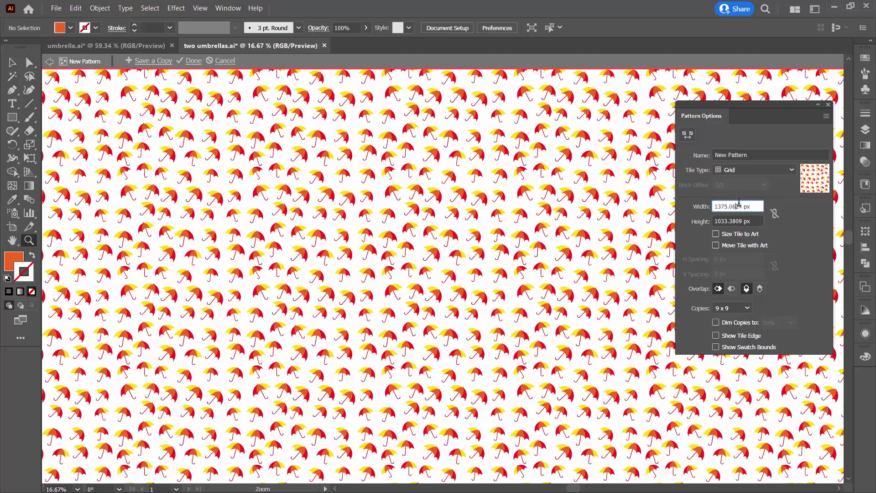
key(ctrl+a)
text(1370)
key(Return)
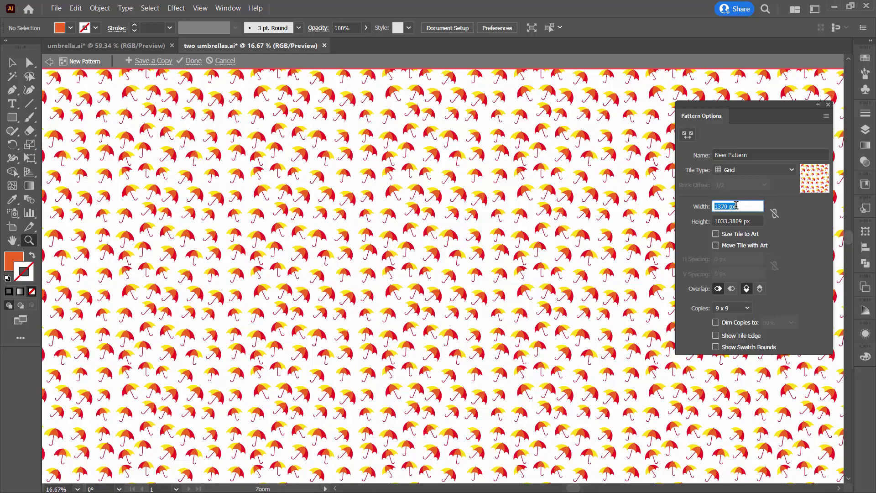
click(734, 220)
key(ctrl+a)
text(1030)
key(Return)
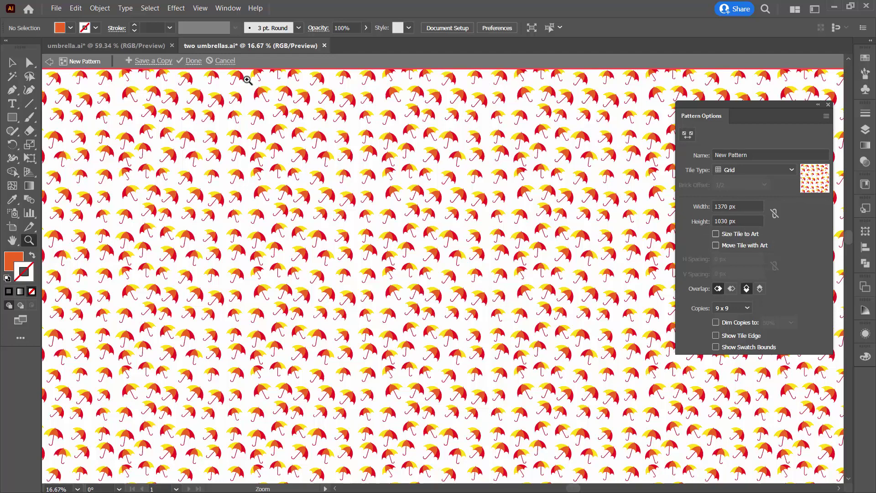
Step: Exit pattern editing with Done and delete the original umbrella grid
click(202, 63)
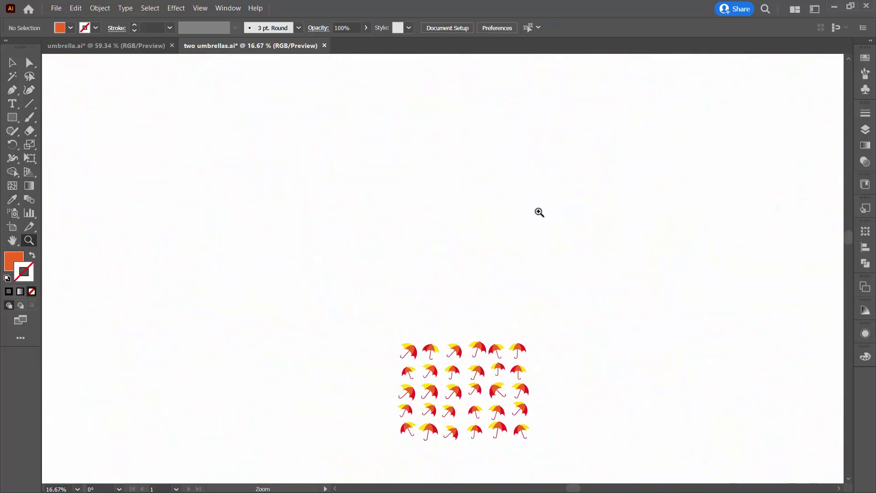
key(v)
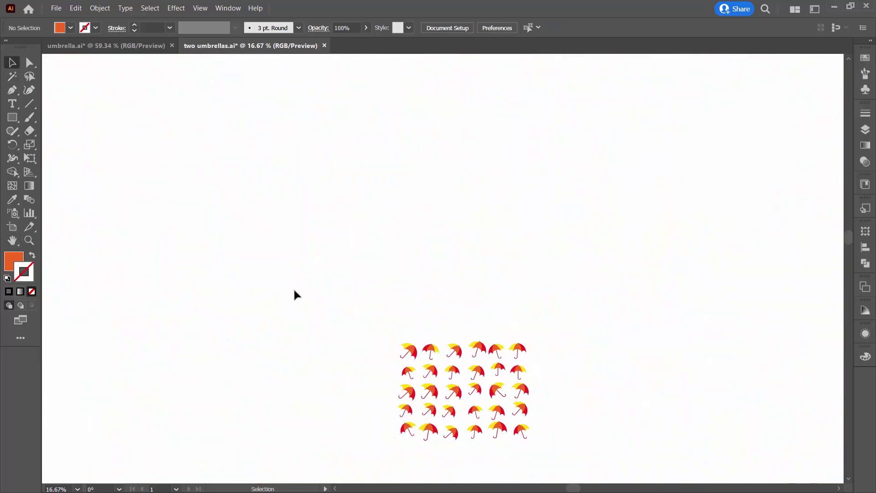
key(ctrl+a)
key(Delete)
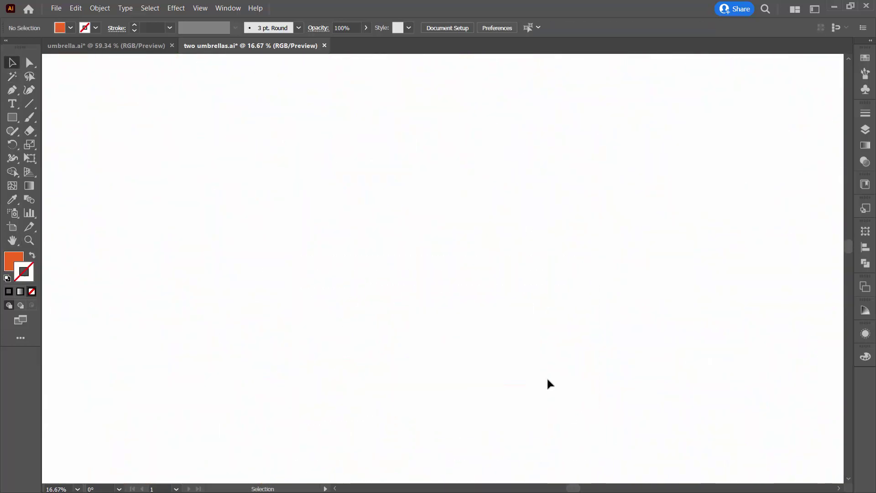
Step: Fit the artboard in the window and turn on View > Show Artboards
key(ctrl+0)
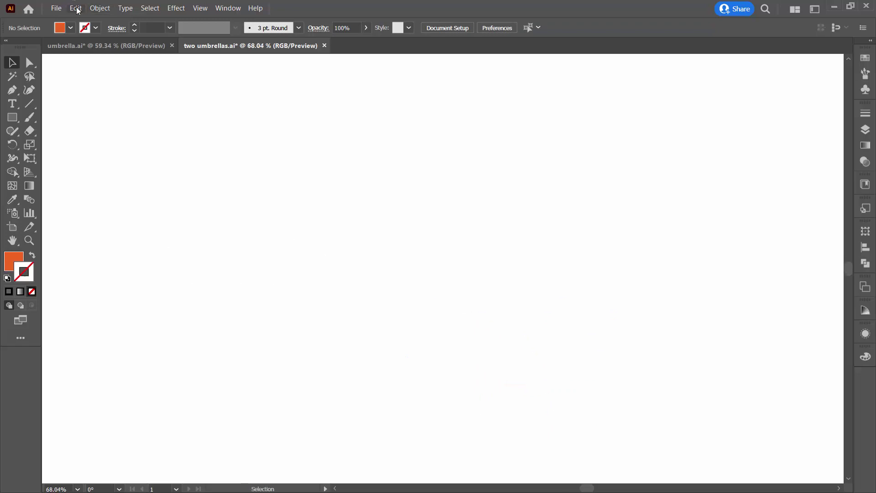
click(202, 9)
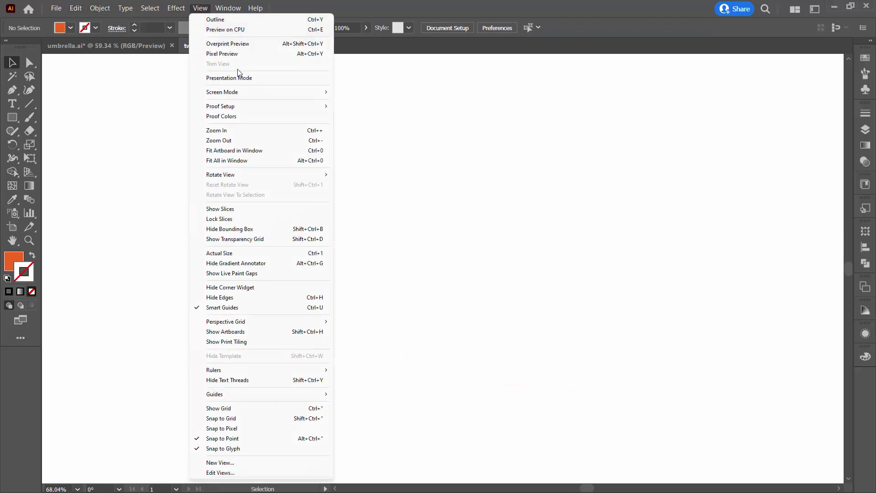
click(311, 333)
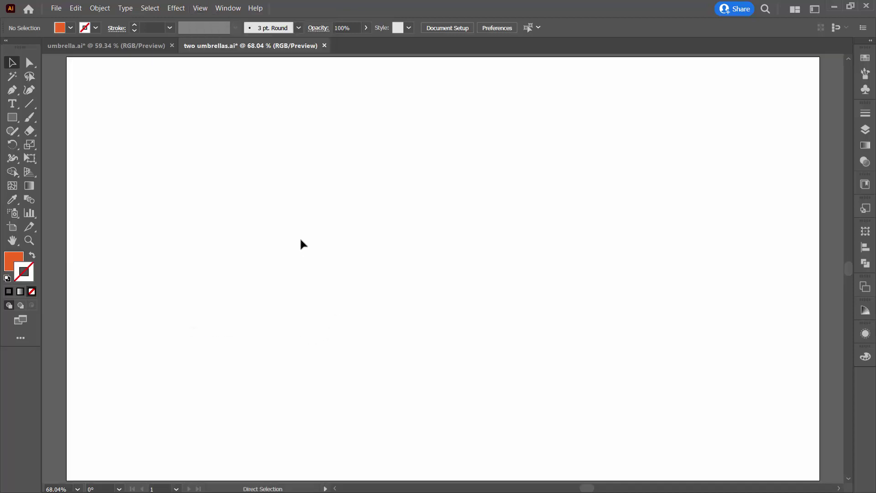
Step: Create a 1920 × 1080 rectangle and align it to cover the artboard
click(14, 119)
click(336, 212)
text(1920)
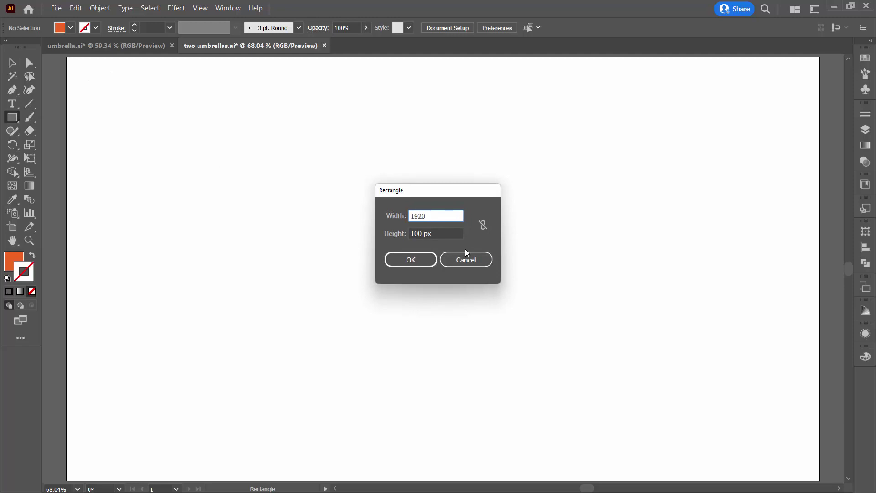
key(Tab)
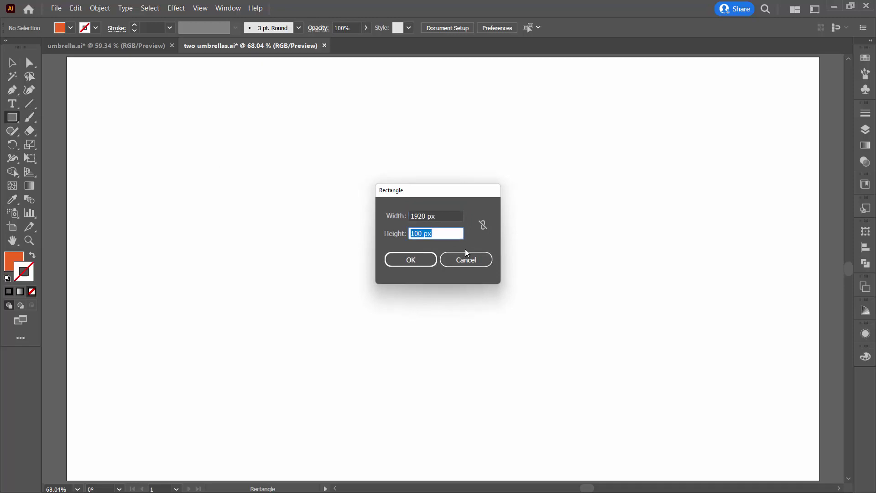
text(10)
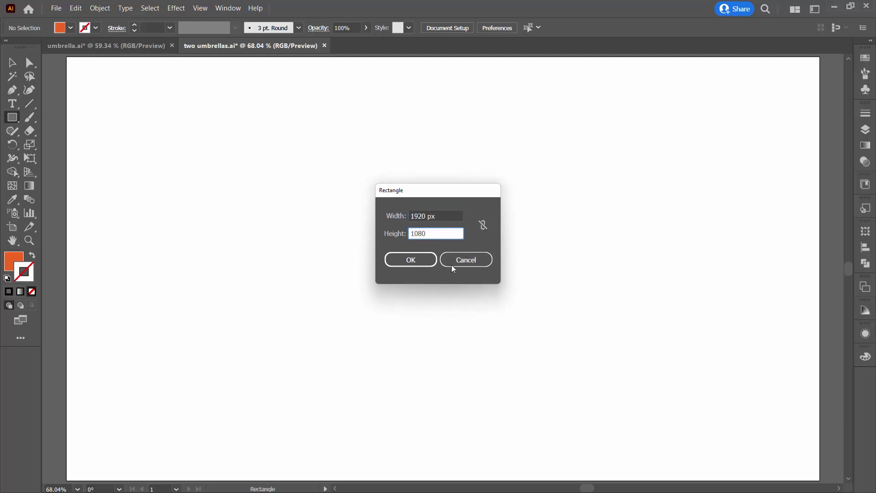
click(410, 260)
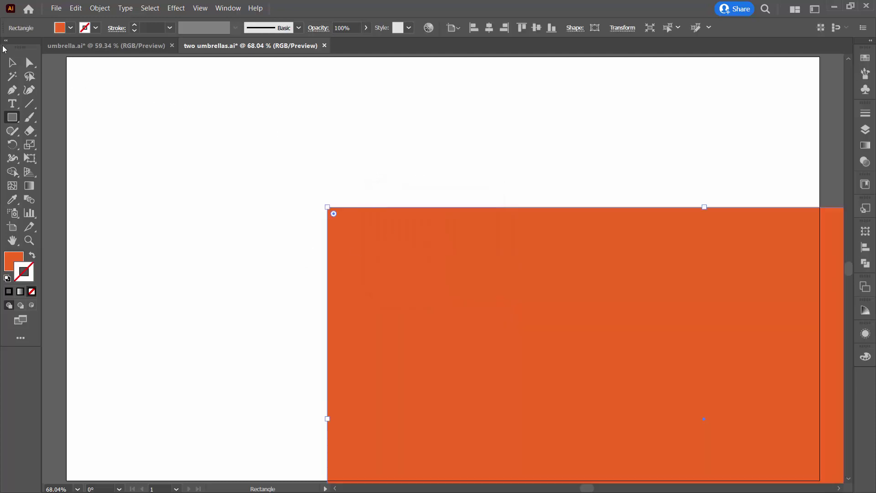
click(12, 64)
drag(467, 275, 262, 149)
click(489, 27)
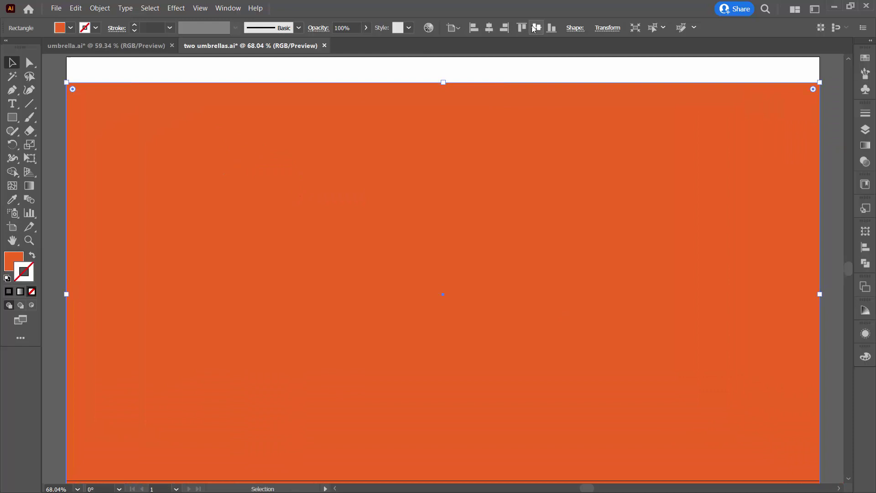
click(535, 27)
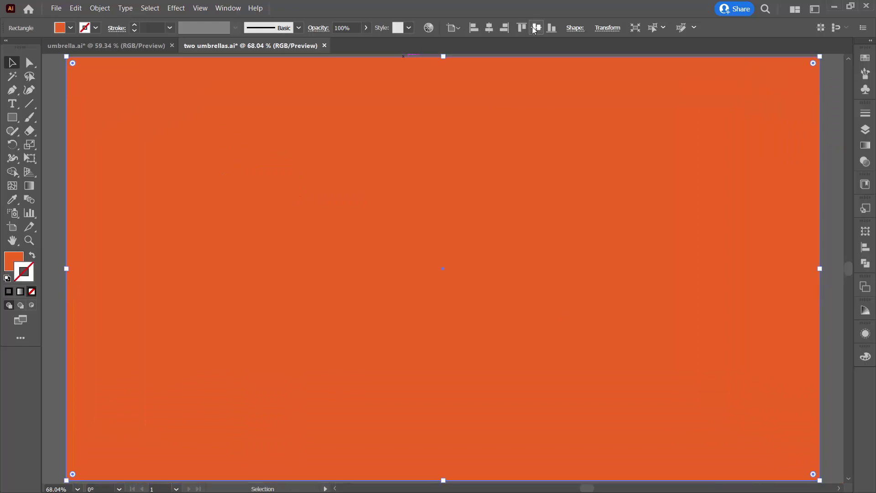
Step: Fill the rectangle with the umbrella pattern swatch from the Swatches panel
click(9, 264)
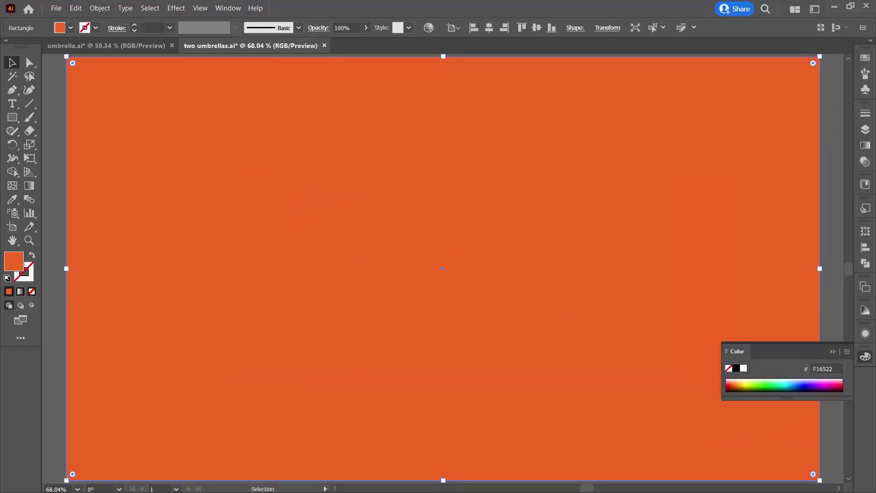
click(866, 58)
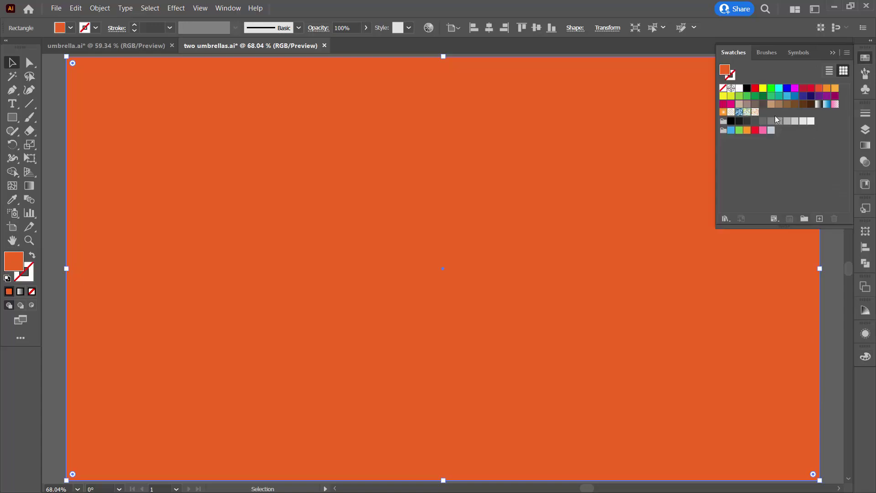
click(756, 112)
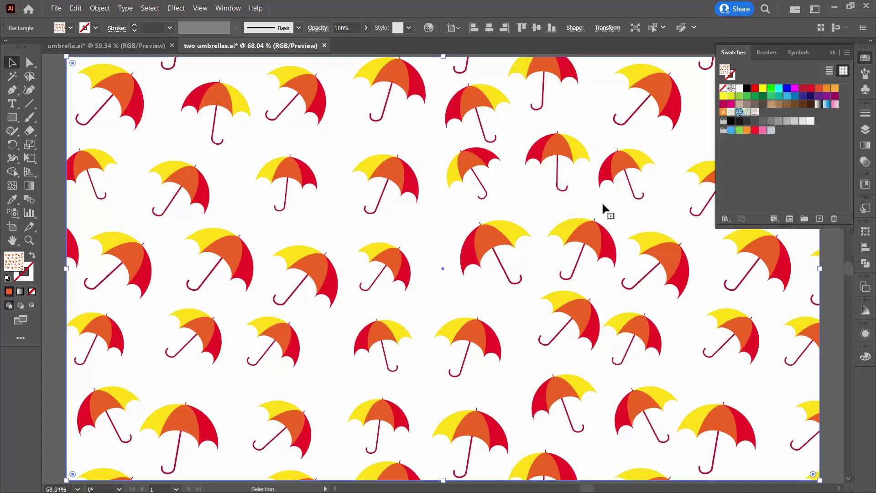
click(833, 52)
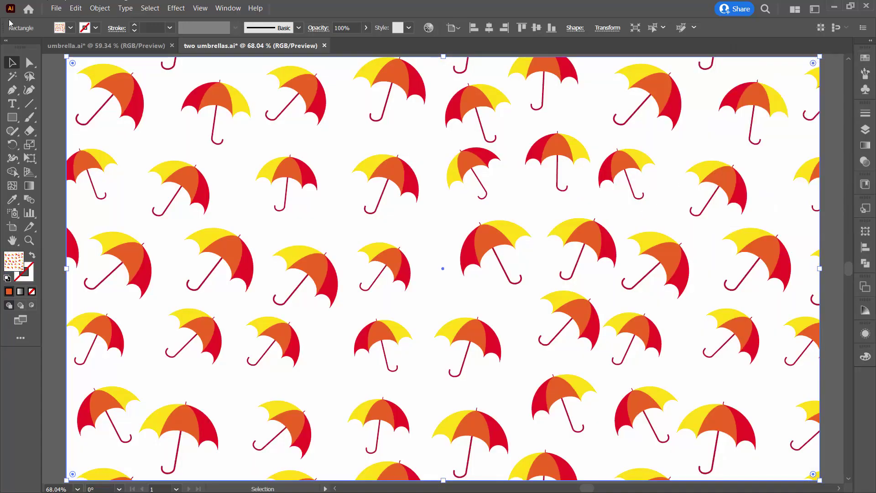
Step: Scale only the pattern to 60% uniform via Object > Transform > Scale, with Transform Objects unchecked
click(100, 8)
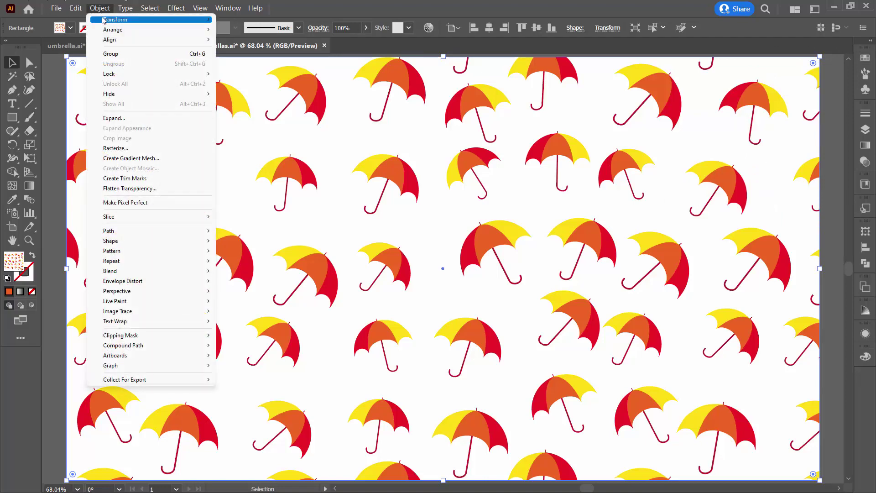
mouse_move(104, 21)
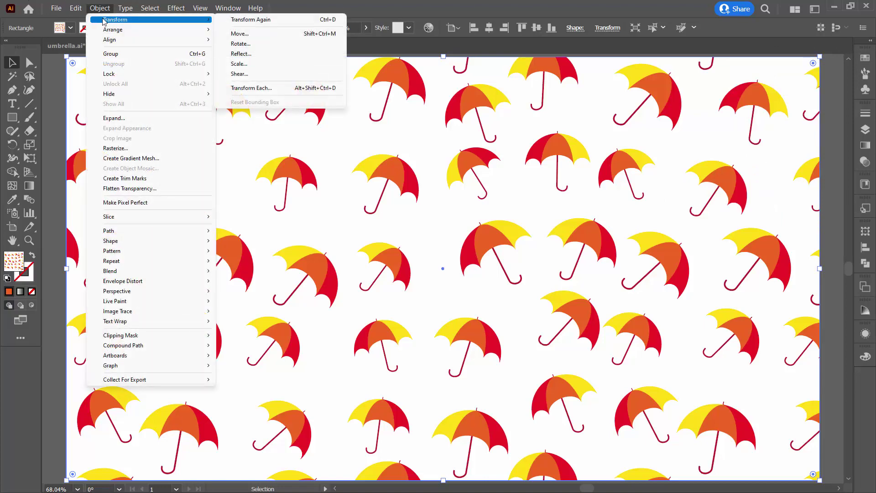
click(240, 66)
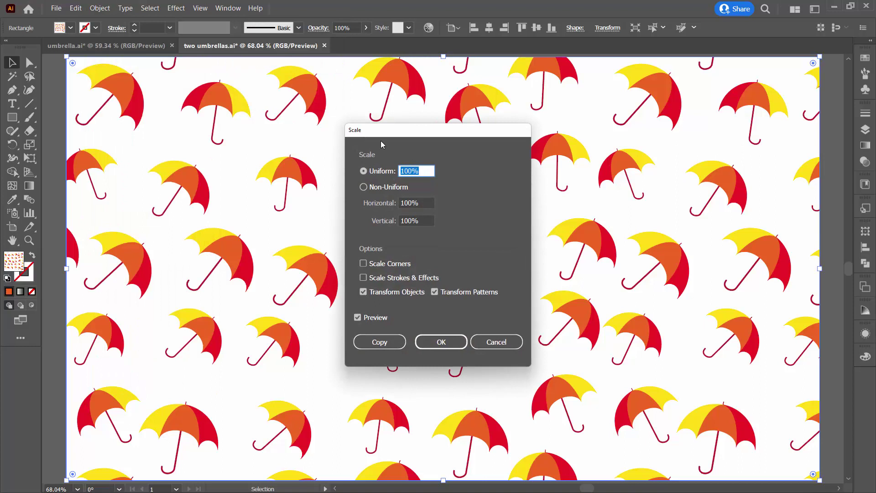
drag(423, 145, 557, 149)
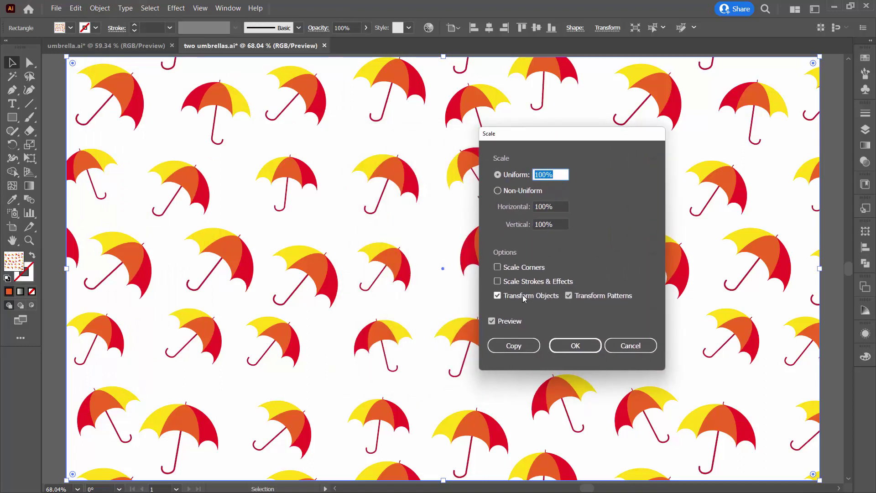
click(506, 297)
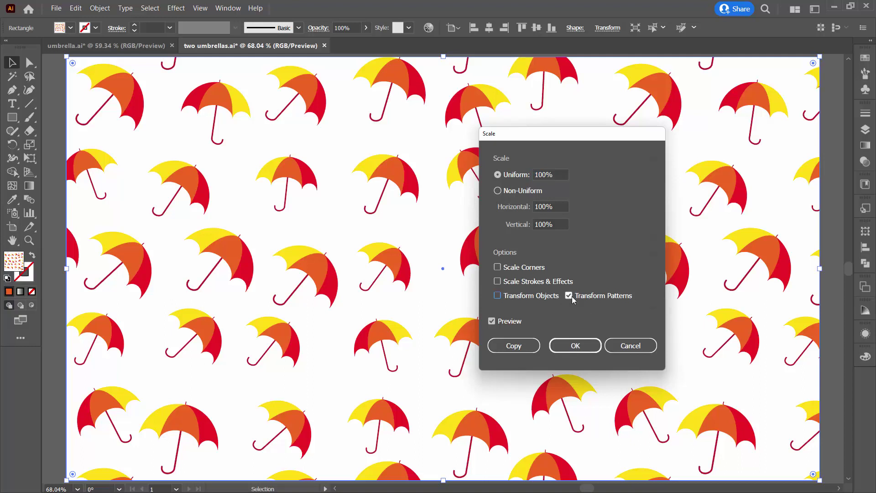
click(555, 175)
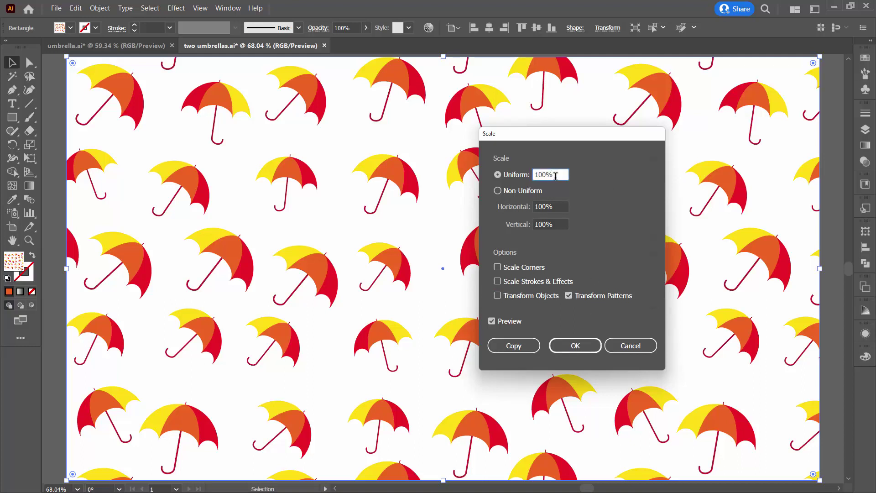
drag(556, 175, 502, 169)
text(60)
key(Tab)
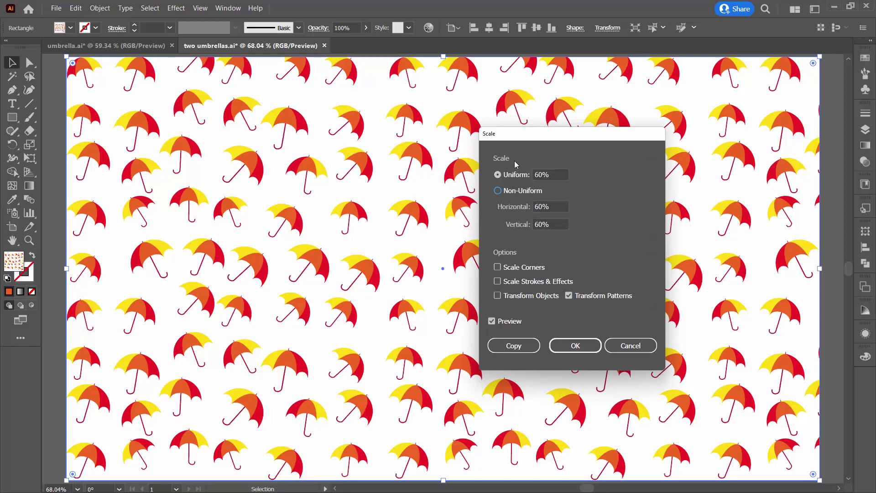
click(576, 346)
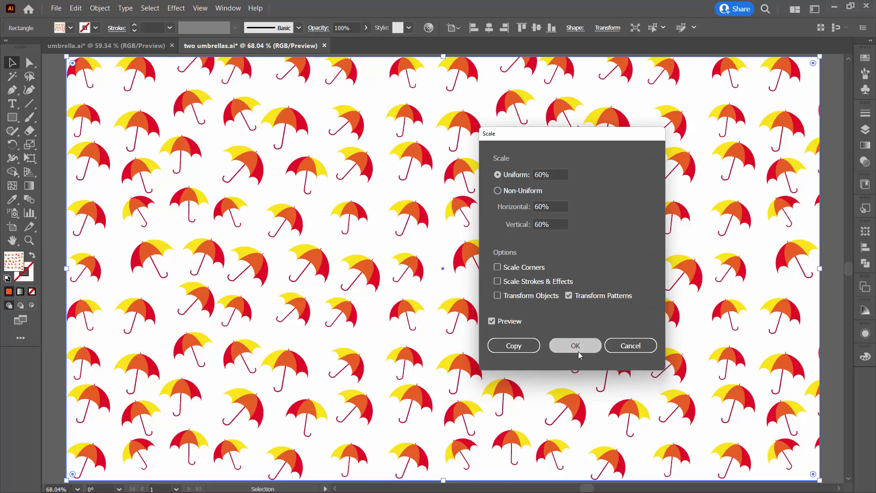
Step: Reselect the pattern rectangle and open the Recolor Artwork advanced options
click(58, 245)
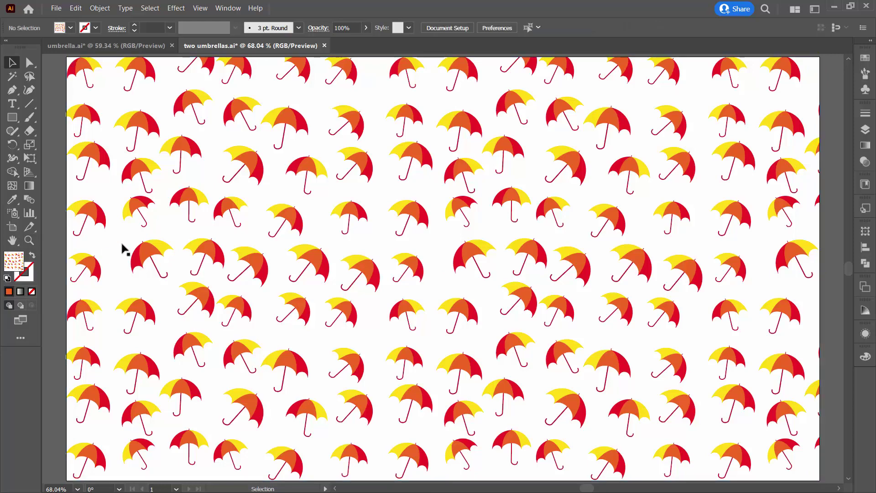
click(147, 252)
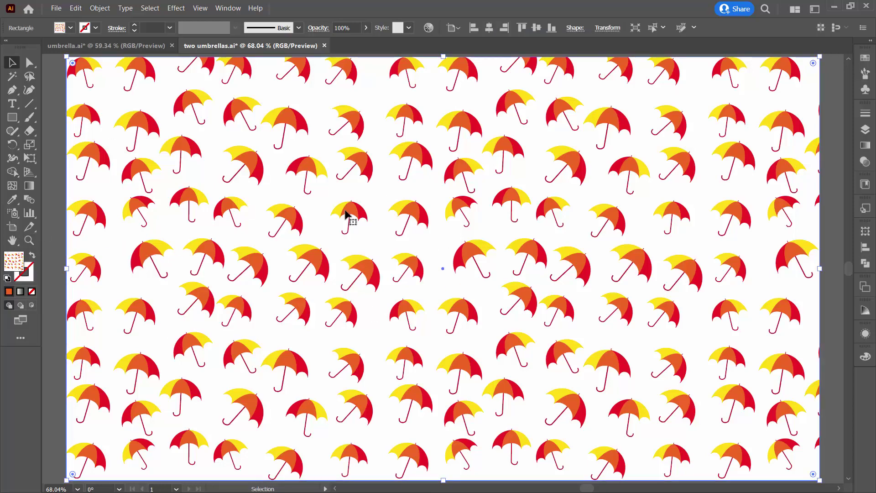
click(429, 28)
drag(480, 97, 667, 80)
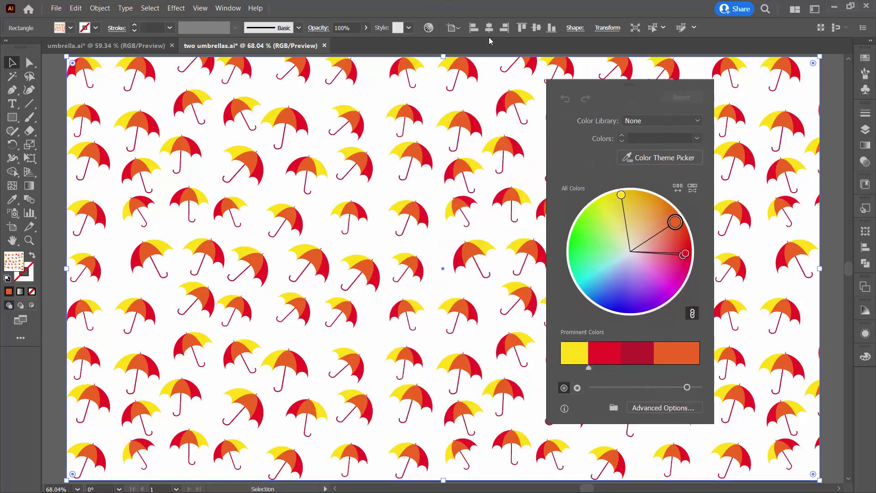
click(643, 408)
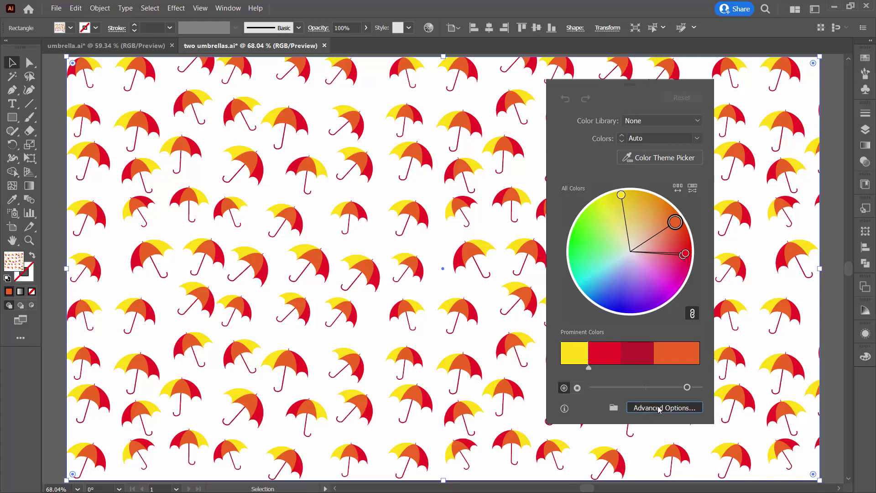
Step: On the Edit wheel, rotate the harmony, unlink colours, adjust the blue, and apply magenta/blue/aqua
click(643, 122)
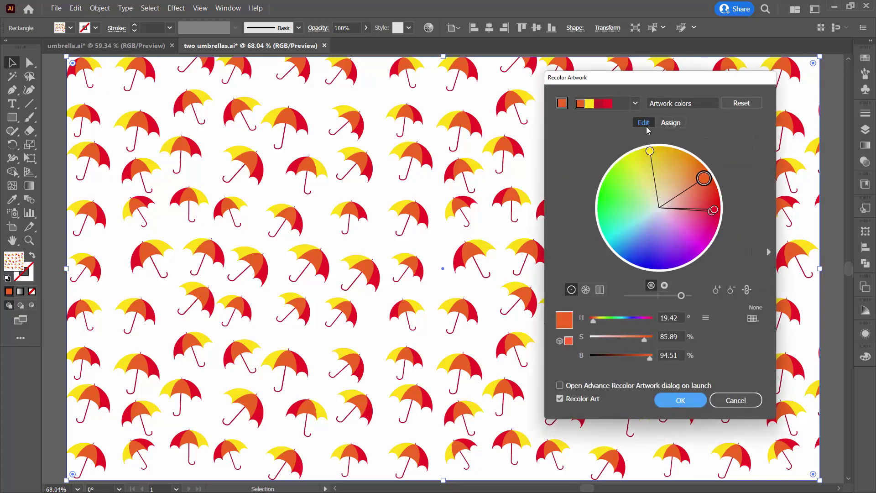
drag(650, 152, 710, 242)
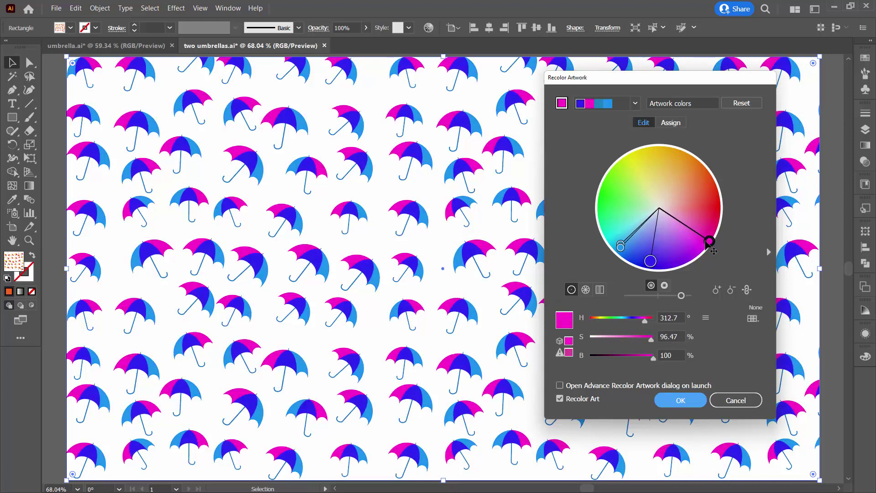
click(746, 290)
drag(650, 261, 635, 220)
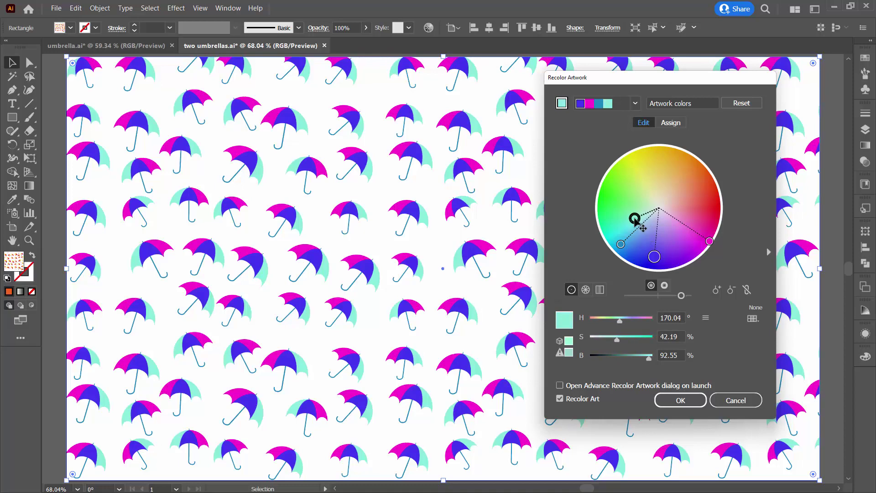
click(679, 401)
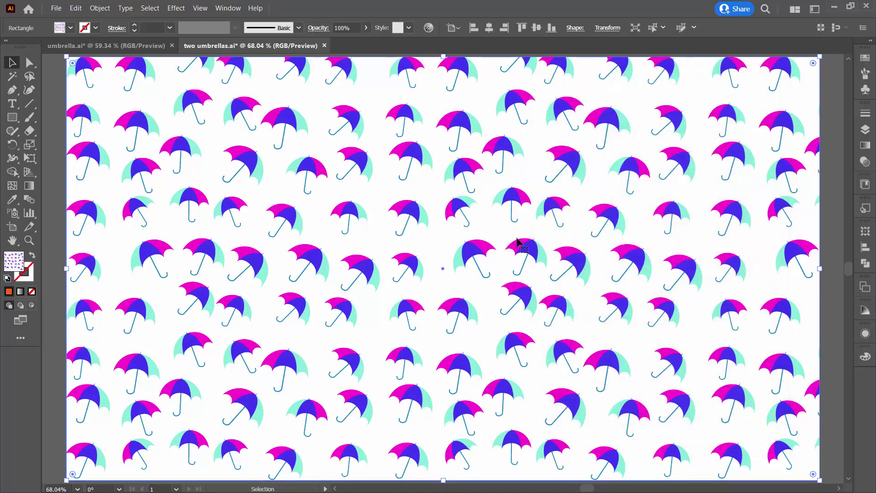
click(865, 58)
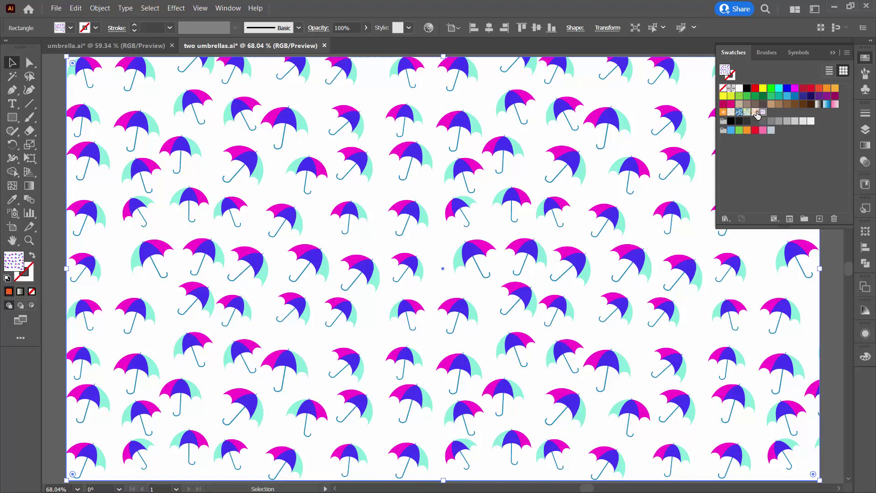
click(755, 112)
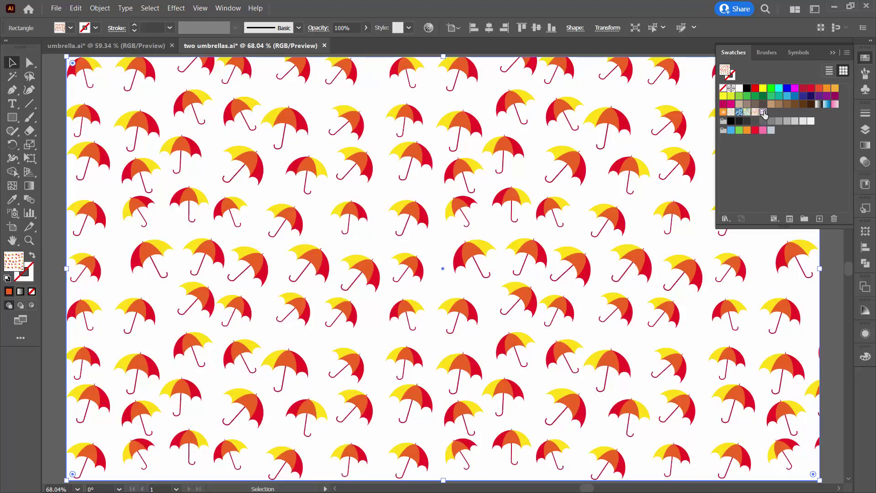
click(756, 112)
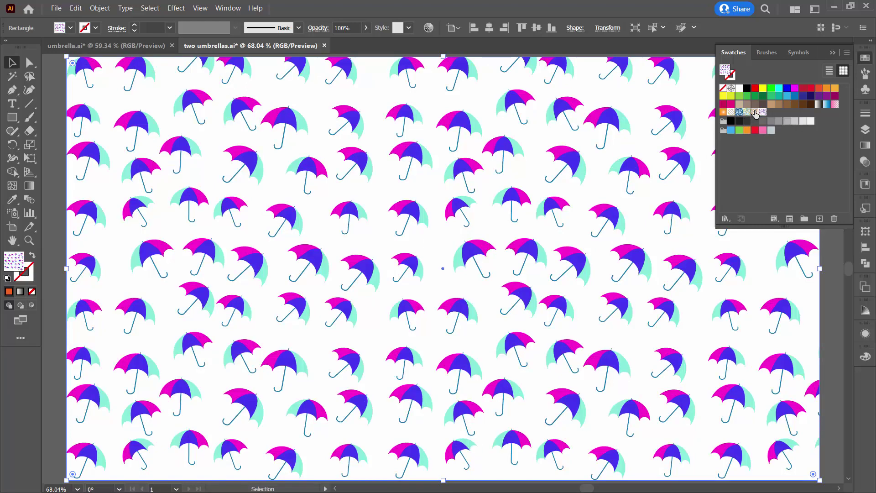
click(763, 112)
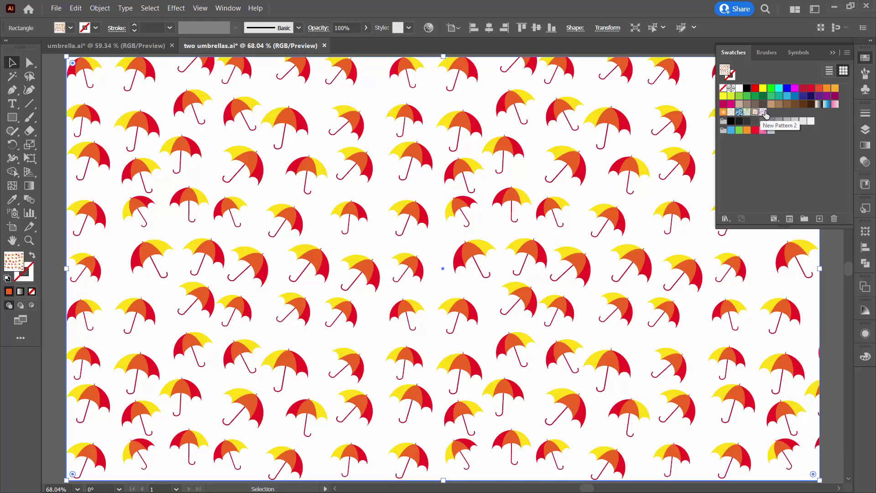
click(760, 112)
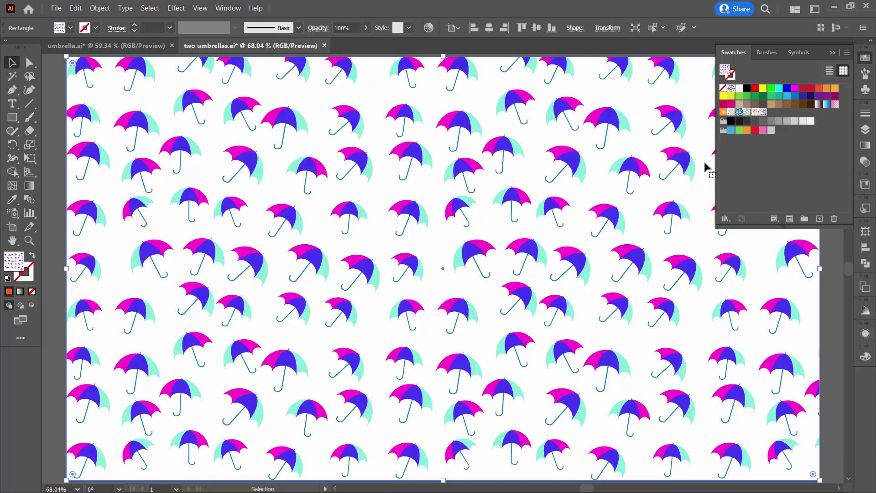
click(53, 86)
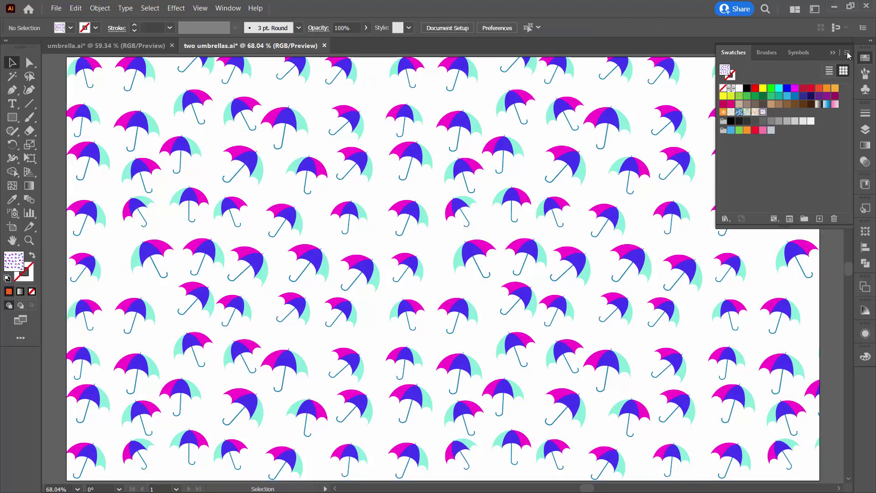
click(839, 71)
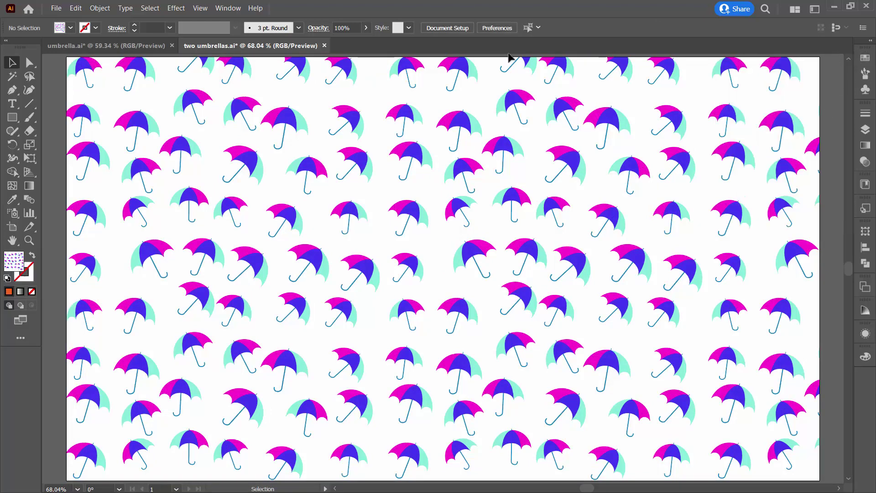